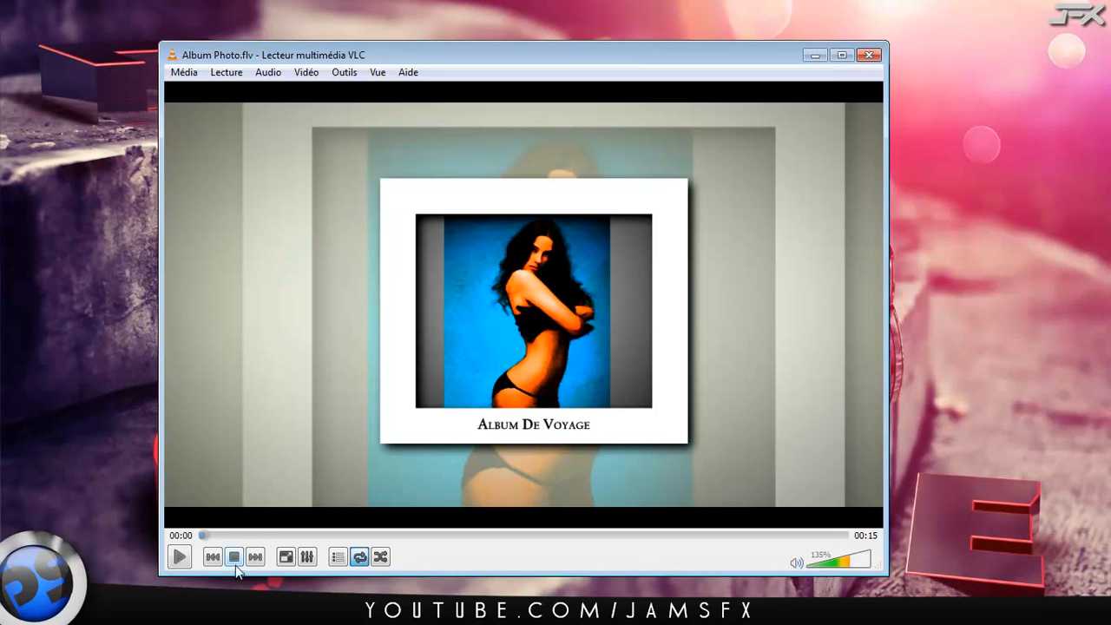
Play the Album Photo.flv preview, adjust the sound volume during playback, and pause it.
{"action": "left_click", "coordinate": [180, 559]}
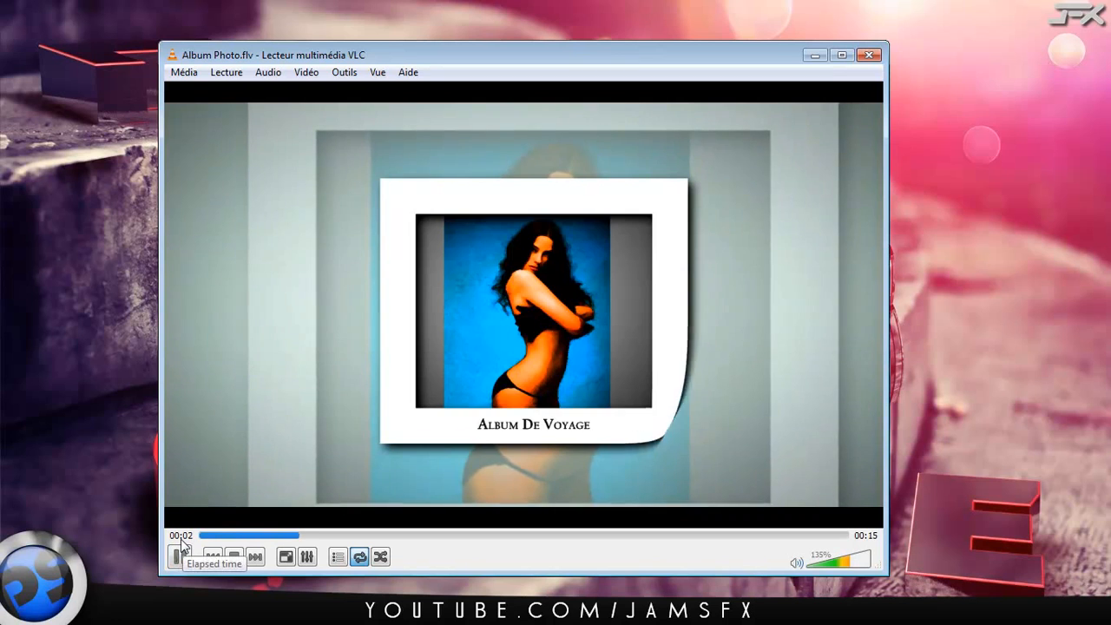
{"action": "key", "text": "XF86AudioRaiseVolume"}
{"action": "key", "text": "XF86AudioRaiseVolume"}
{"action": "key", "text": "XF86AudioRaiseVolume"}
{"action": "key", "text": "XF86AudioRaiseVolume"}
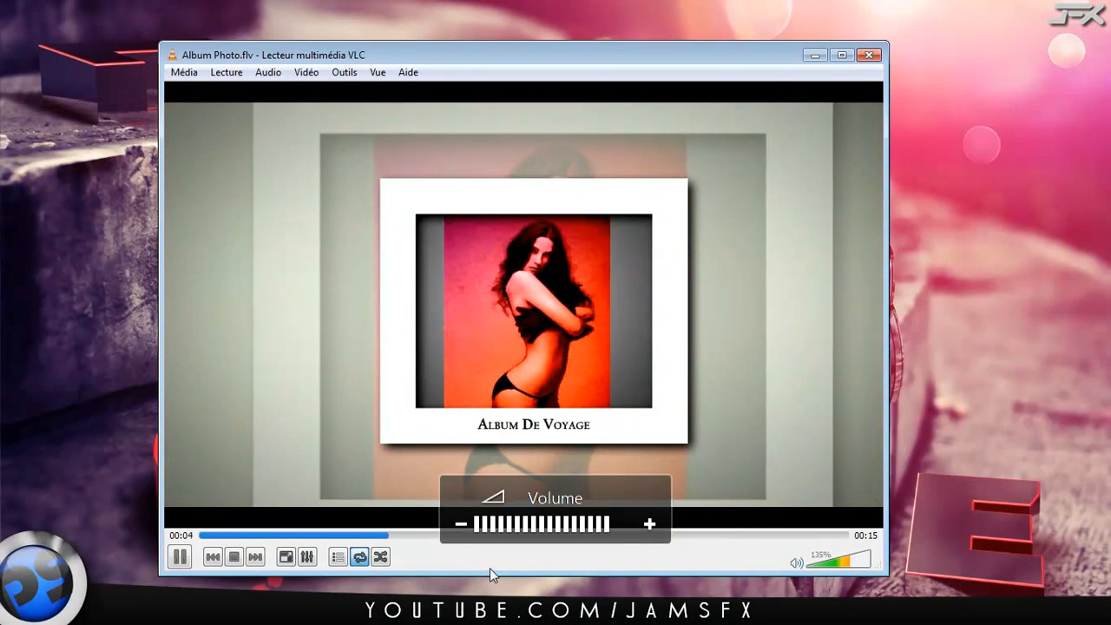
{"action": "key", "text": "XF86AudioLowerVolume"}
{"action": "key", "text": "XF86AudioLowerVolume"}
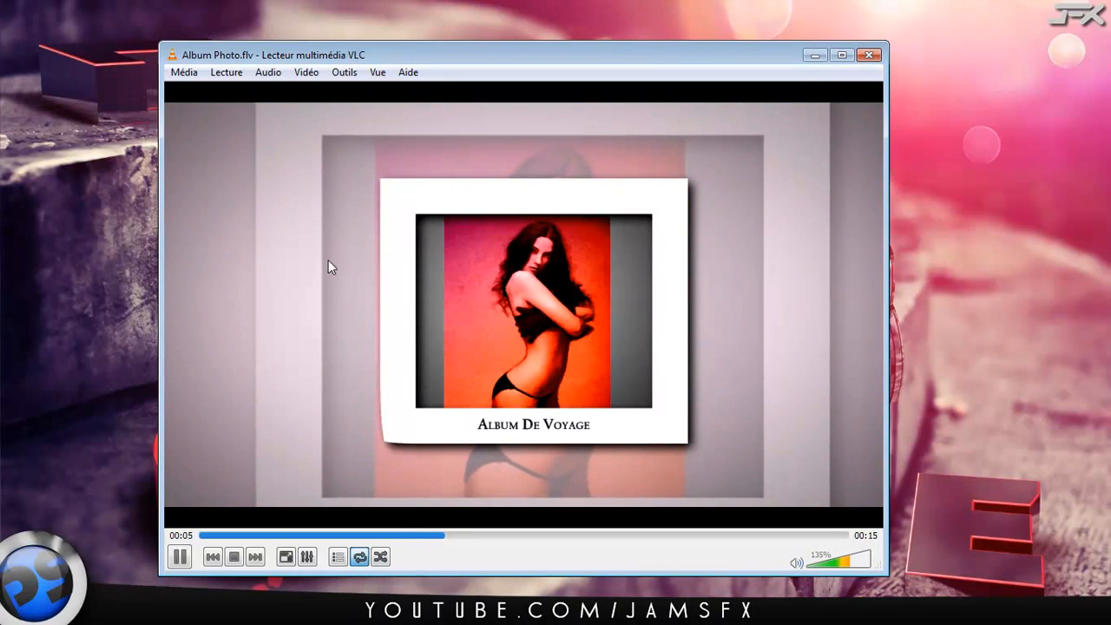
{"action": "left_click", "coordinate": [181, 558]}
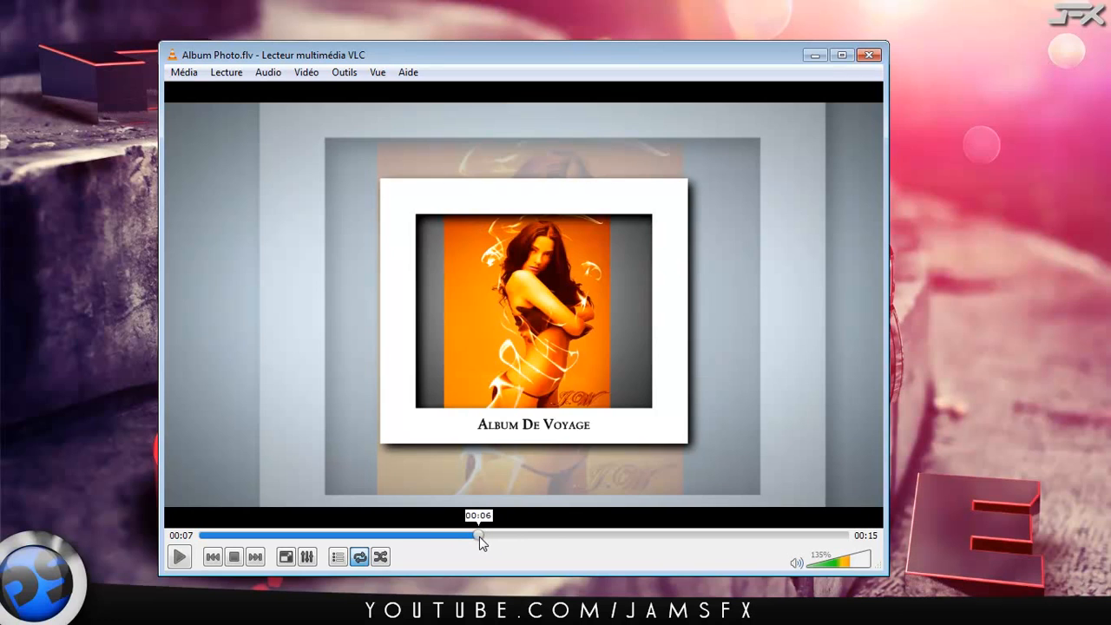
Scrub back and forth around the 00:06 mark of the preview to examine the polaroid's page-turn transition.
{"action": "mouse_move", "coordinate": [479, 536]}
{"action": "left_mouse_down"}
{"action": "mouse_move", "coordinate": [445, 538]}
{"action": "mouse_move", "coordinate": [461, 539]}
{"action": "left_mouse_up"}
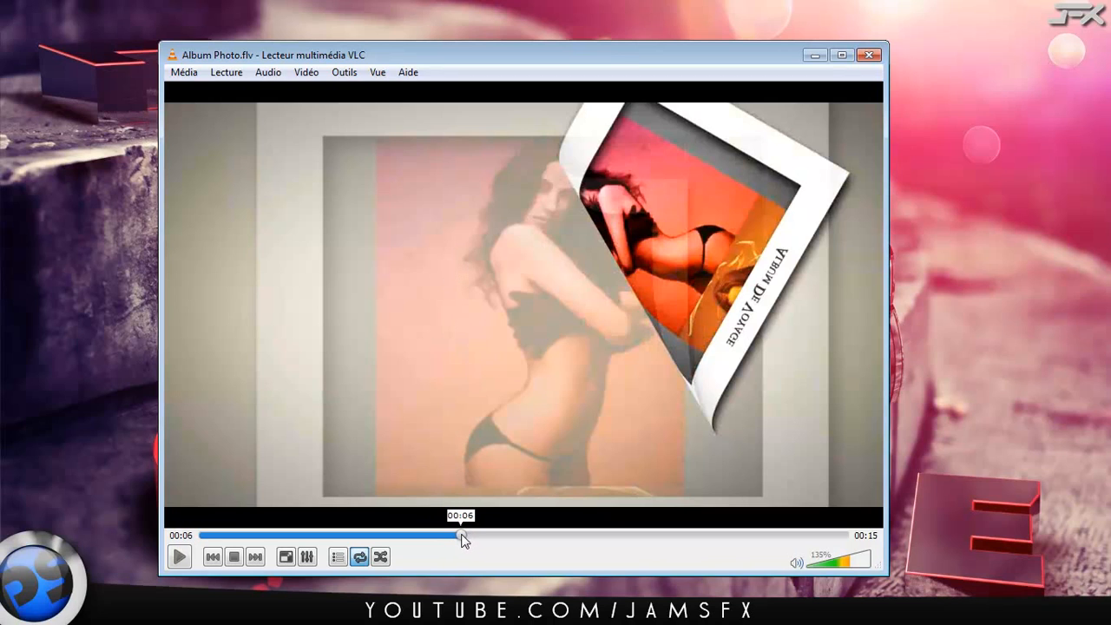
{"action": "left_click_drag", "start_coordinate": [464, 535], "coordinate": [499, 536]}
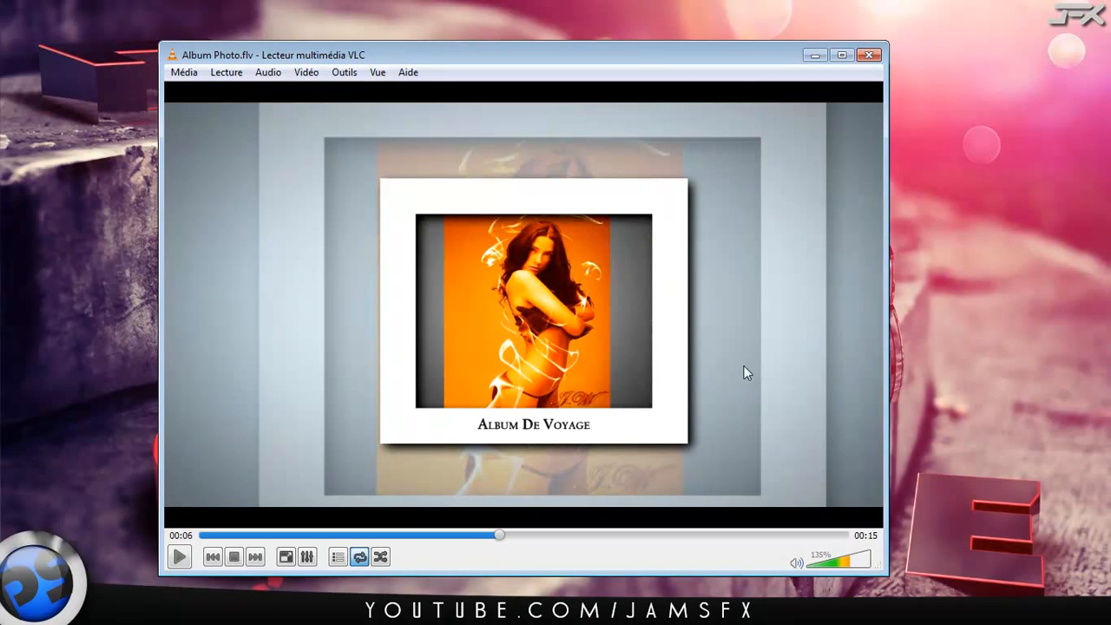
{"action": "left_click_drag", "start_coordinate": [498, 537], "coordinate": [543, 539]}
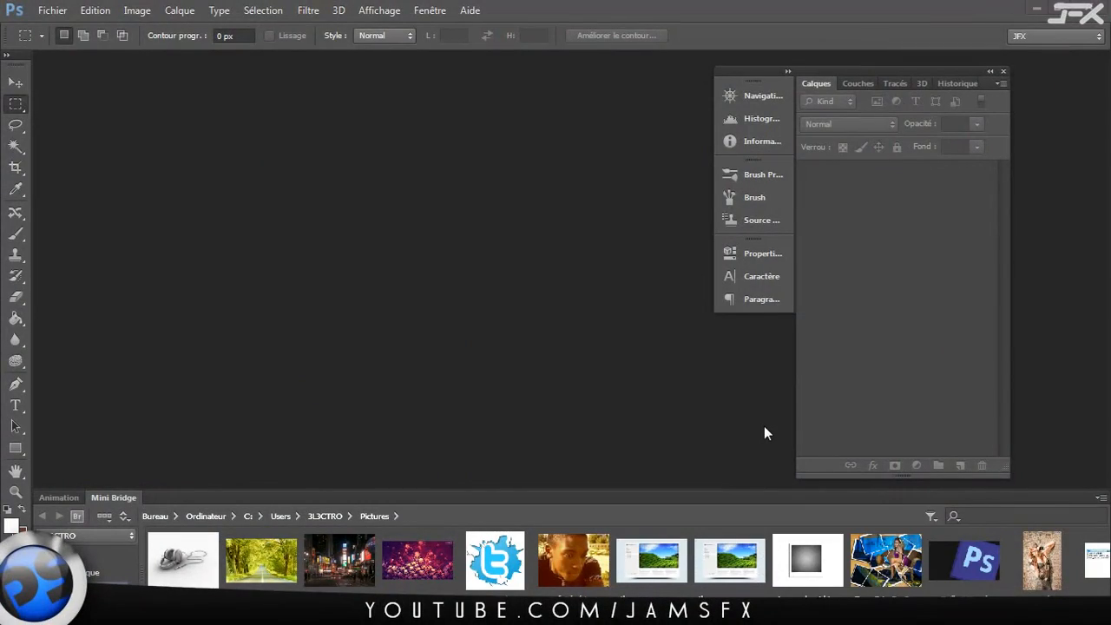
Switch to Photoshop and open the polaroid frame file tara-polaroid test.psd from the Pictures folder in Mini Bridge.
{"action": "left_click", "coordinate": [958, 553]}
{"action": "scroll", "coordinate": [625, 561], "scroll_direction": "down", "scroll_amount": 15}
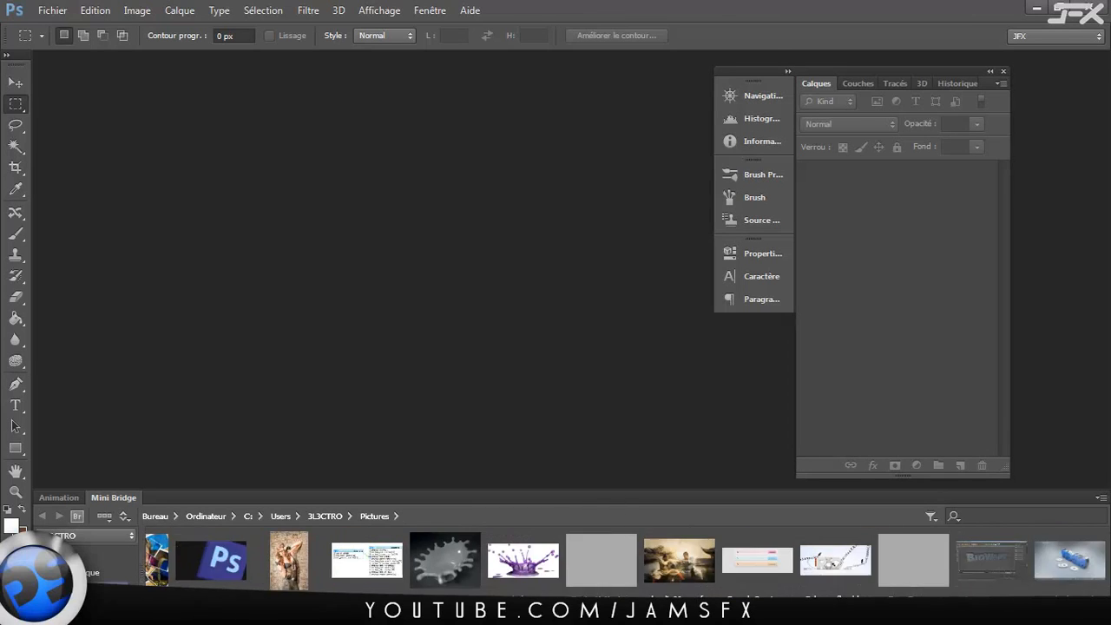
{"action": "scroll", "coordinate": [625, 561], "scroll_direction": "down", "scroll_amount": 15}
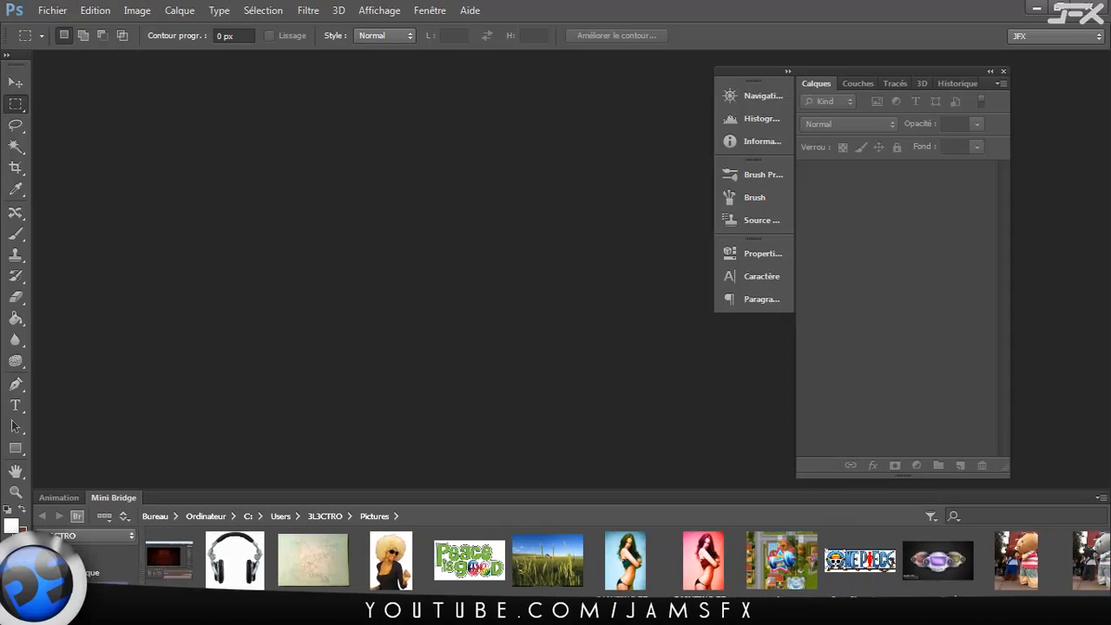
{"action": "scroll", "coordinate": [625, 560], "scroll_direction": "down", "scroll_amount": 15}
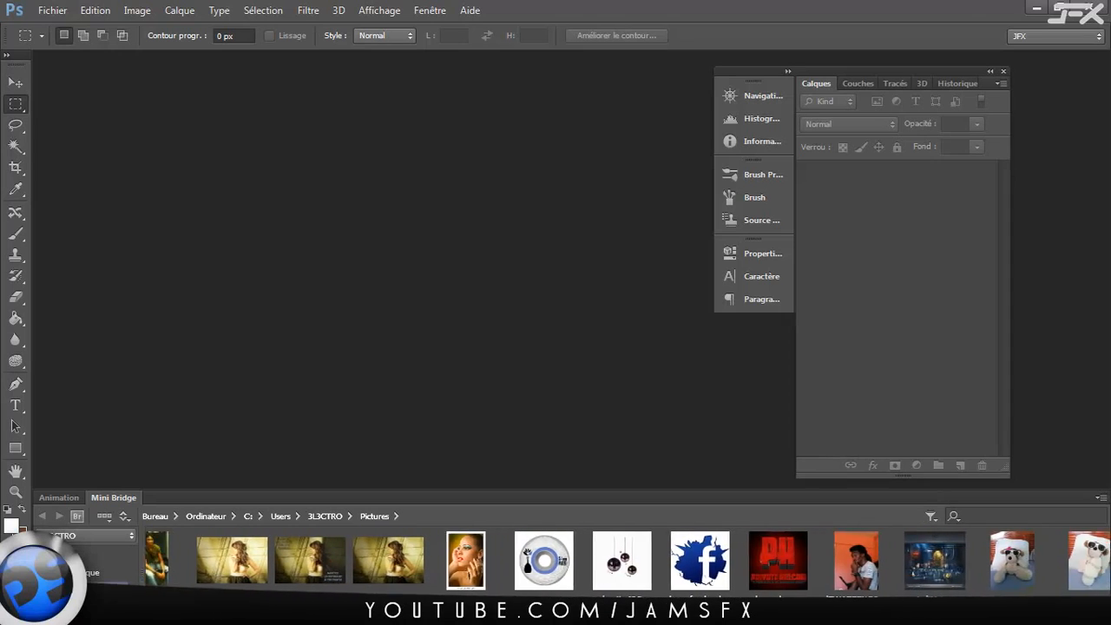
{"action": "scroll", "coordinate": [625, 560], "scroll_direction": "down", "scroll_amount": 15}
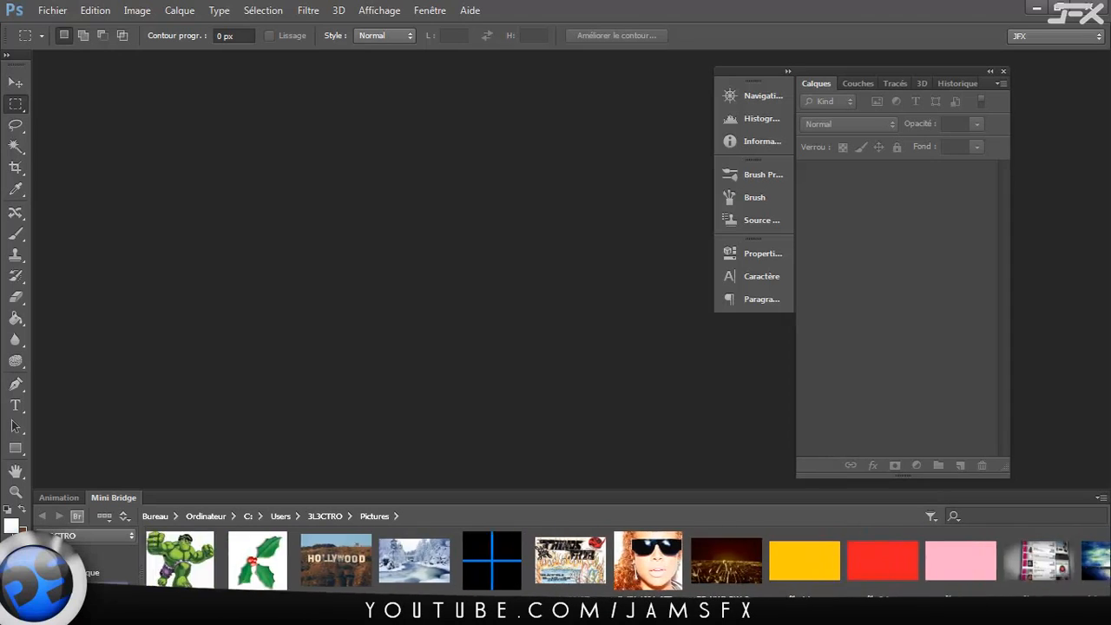
{"action": "scroll", "coordinate": [625, 560], "scroll_direction": "down", "scroll_amount": 15}
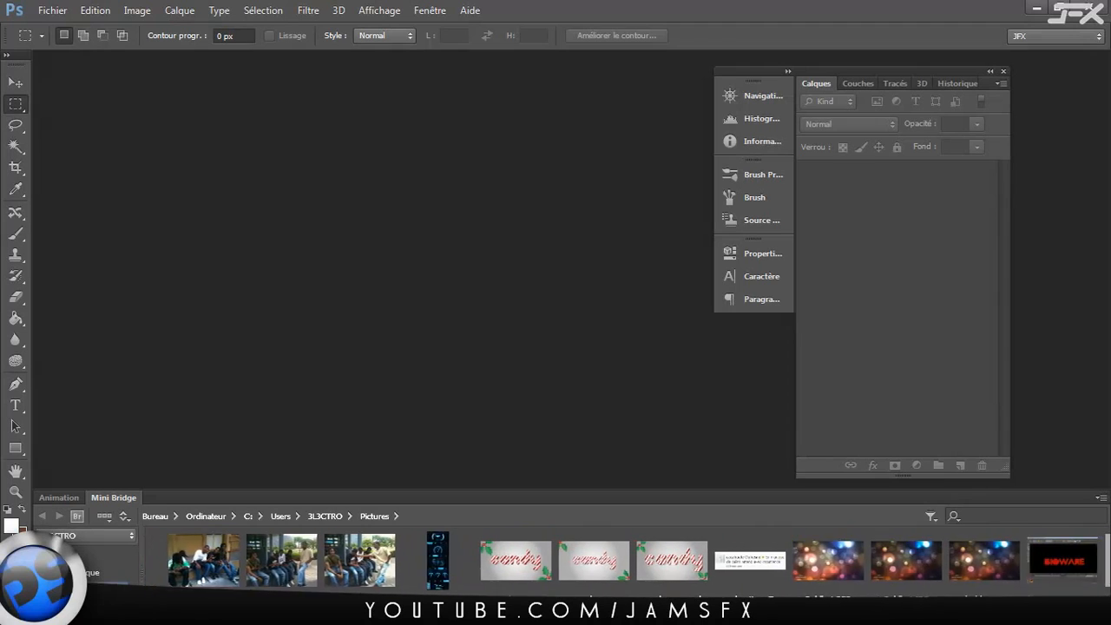
{"action": "scroll", "coordinate": [625, 561], "scroll_direction": "down", "scroll_amount": 7}
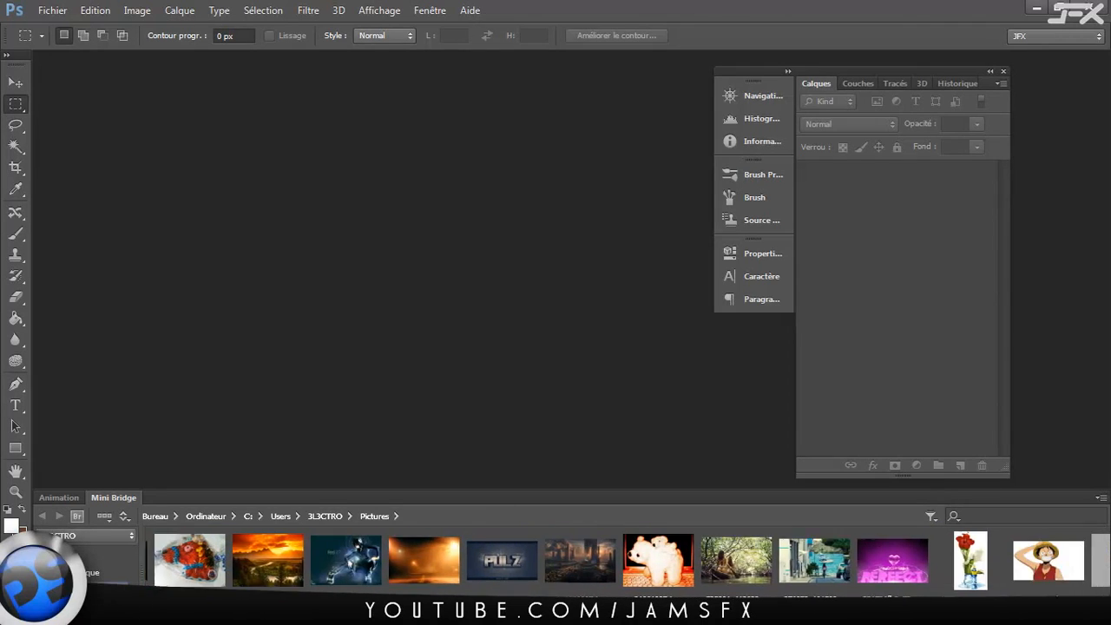
{"action": "scroll", "coordinate": [625, 560], "scroll_direction": "down", "scroll_amount": 15}
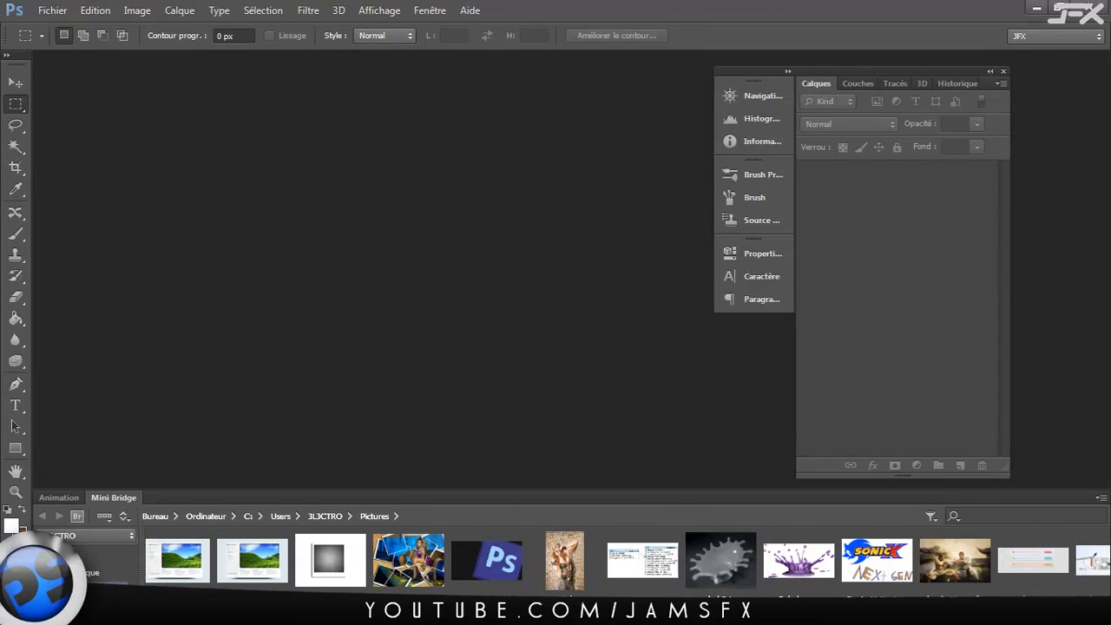
{"action": "scroll", "coordinate": [565, 570], "scroll_direction": "down", "scroll_amount": 2}
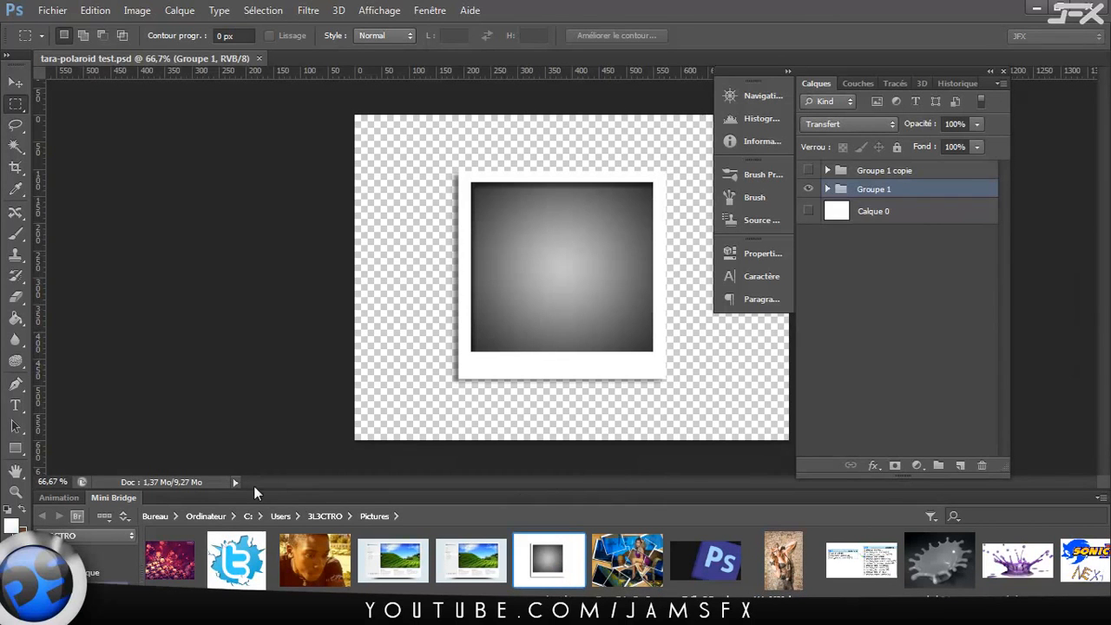
Collapse the Mini Bridge strip and move the floating Layers panel group away from the polaroid.
{"action": "double_click", "coordinate": [114, 499]}
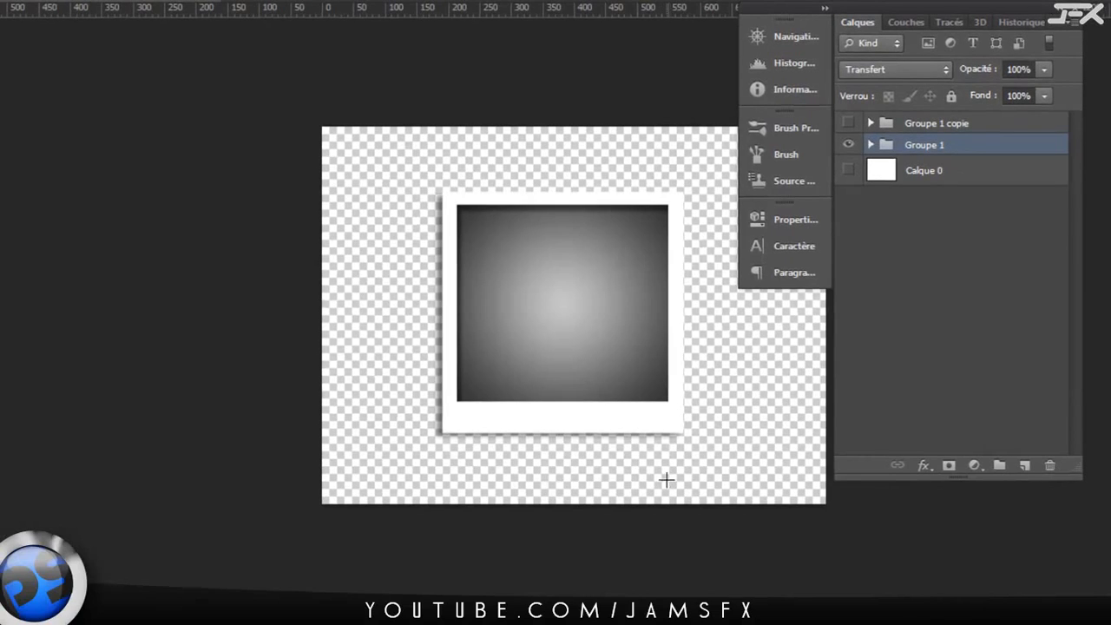
{"action": "scroll", "coordinate": [670, 483], "scroll_direction": "up", "scroll_amount": 2}
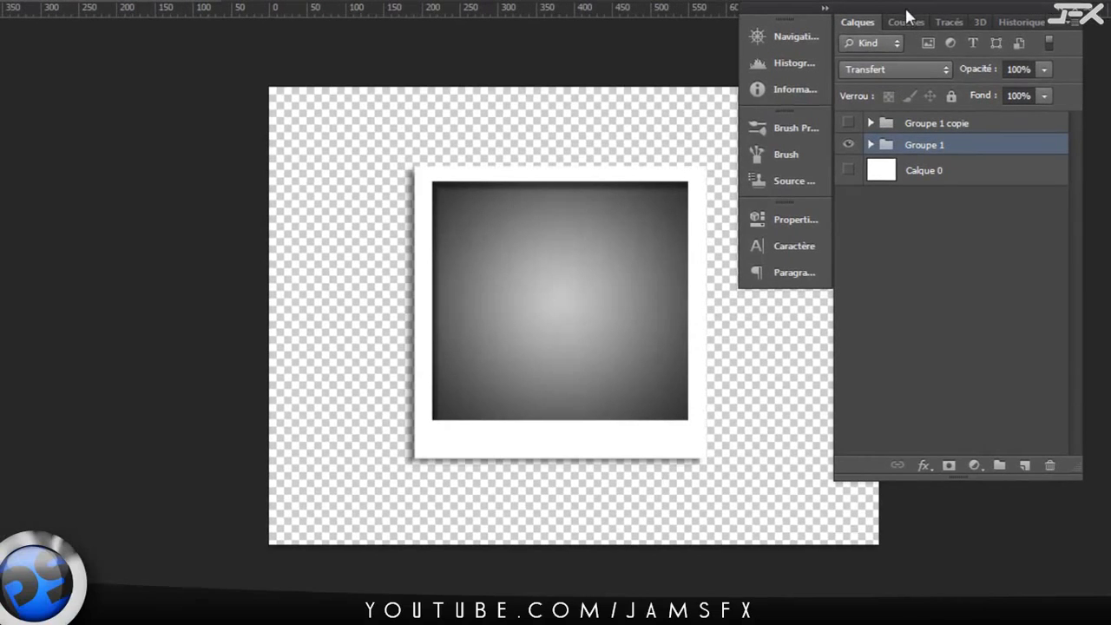
{"action": "left_click_drag", "start_coordinate": [909, 5], "coordinate": [979, 30]}
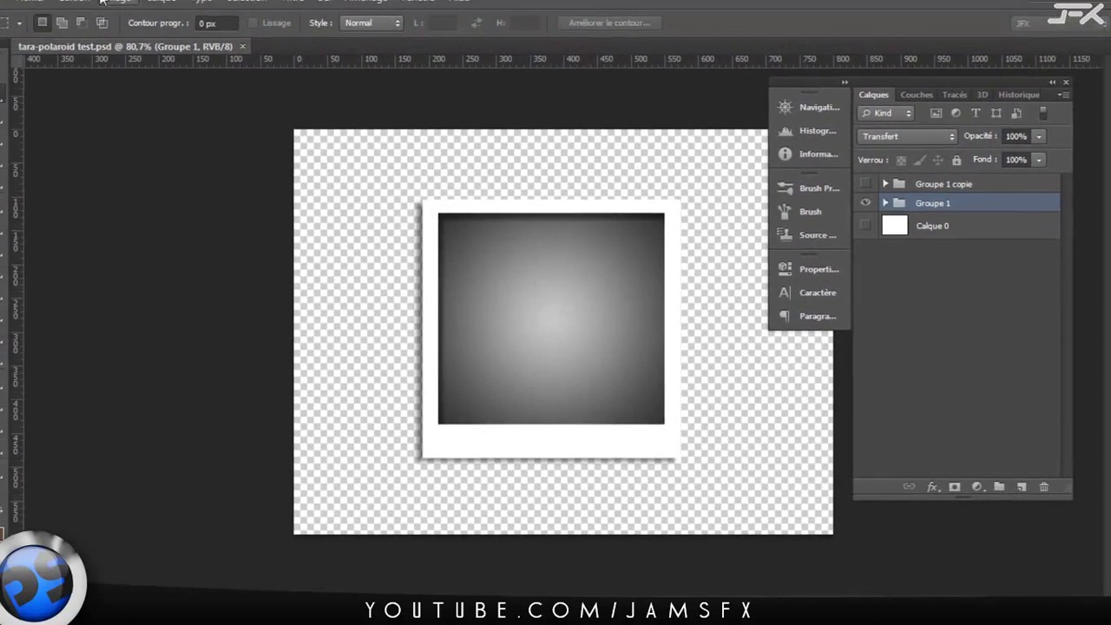
Create a new 1280 x 720 pixel document at 200 pixels/inch with a transparent background.
{"action": "left_click", "coordinate": [52, 10]}
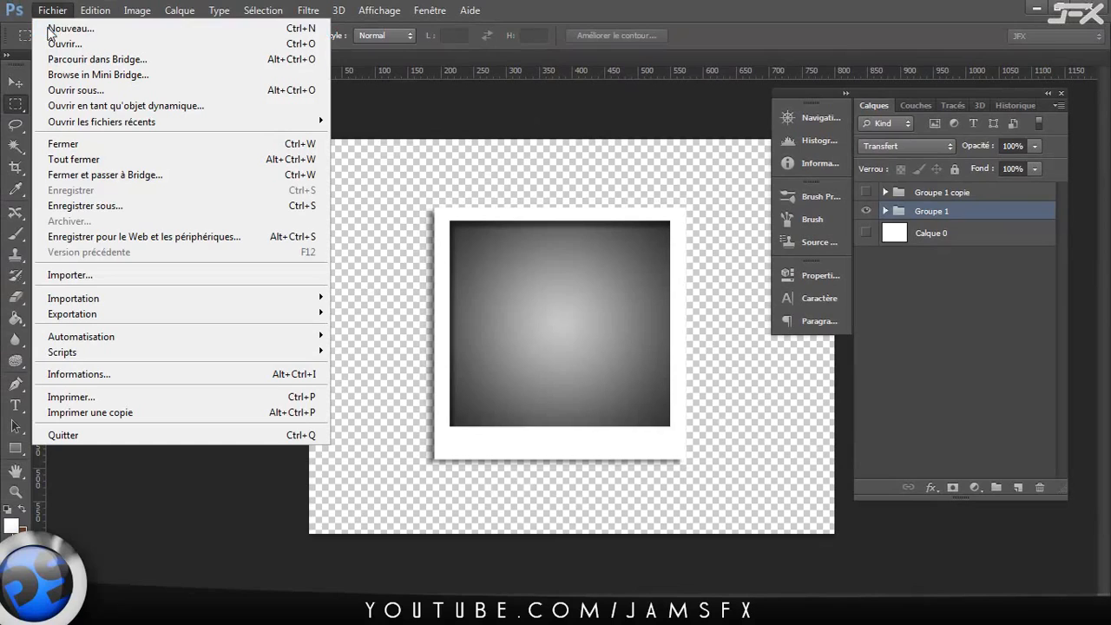
{"action": "left_click", "coordinate": [54, 28]}
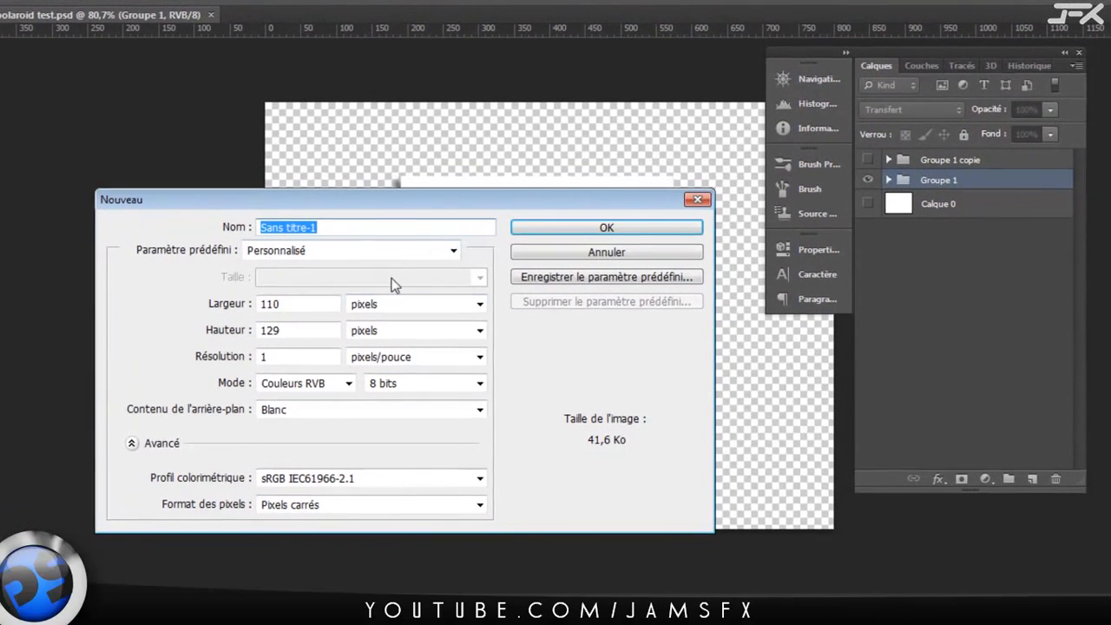
{"action": "left_click_drag", "start_coordinate": [288, 303], "coordinate": [179, 305]}
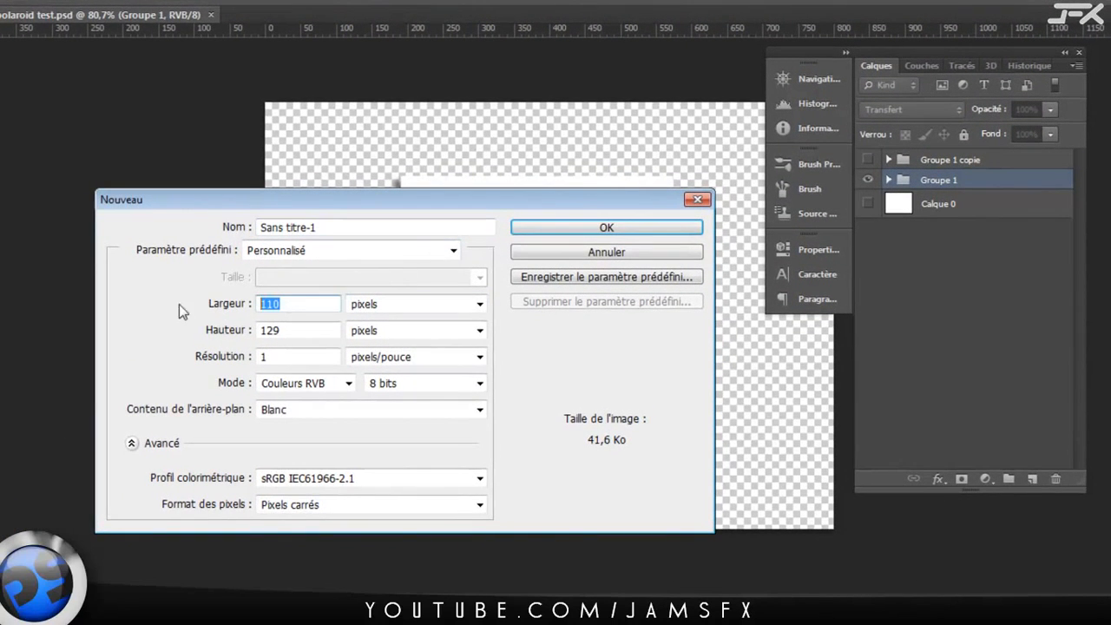
{"action": "type", "text": "1280"}
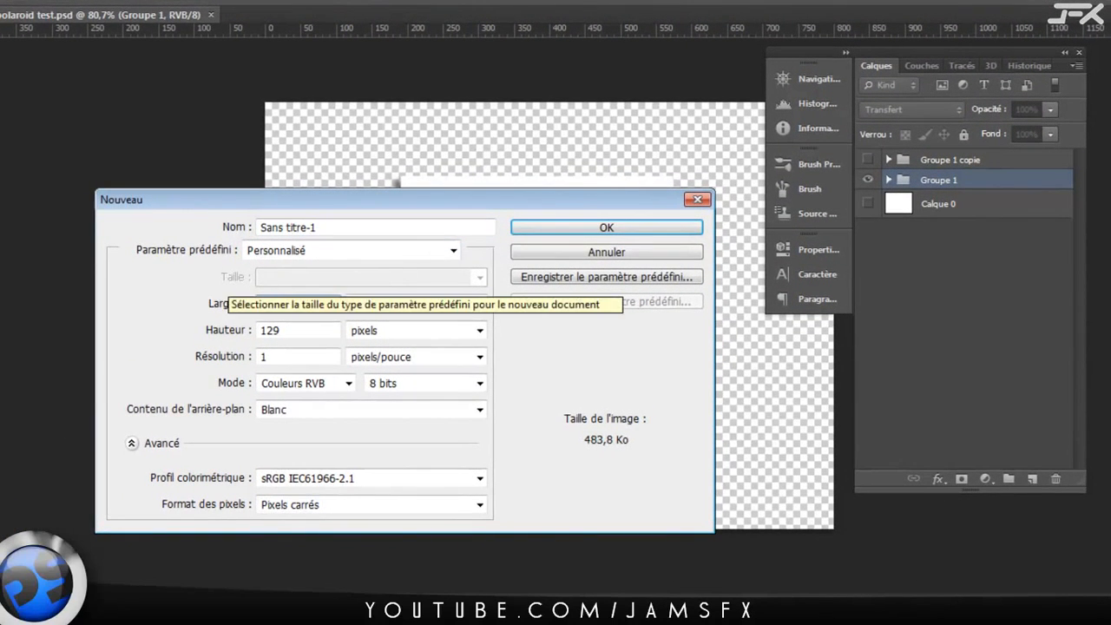
{"action": "key", "text": "Tab"}
{"action": "key", "text": "Tab"}
{"action": "type", "text": "720"}
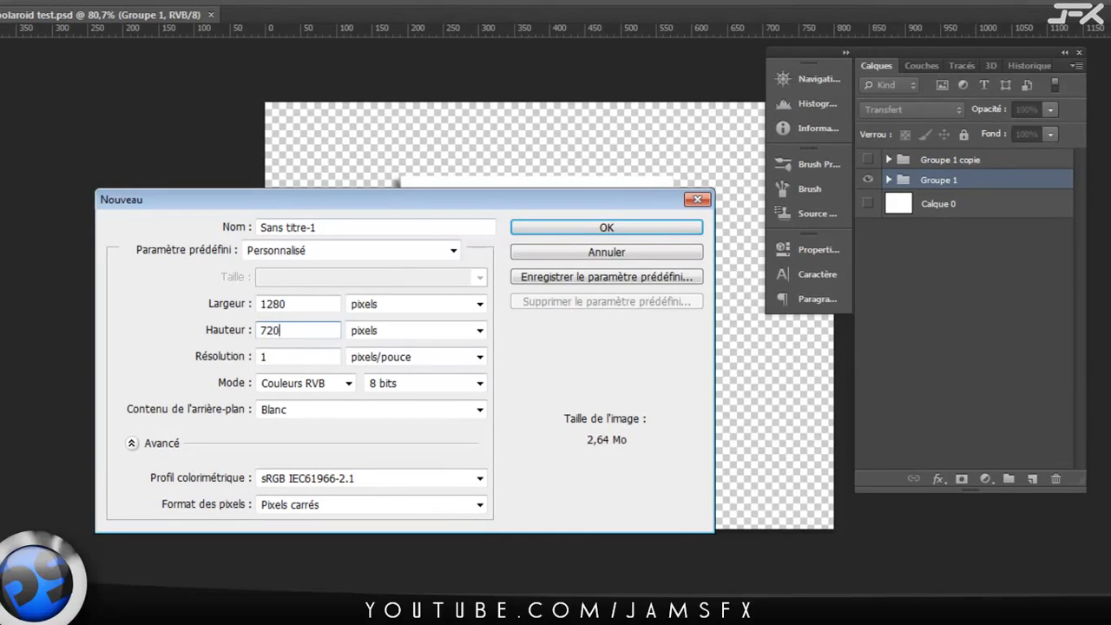
{"action": "key", "text": "Tab"}
{"action": "key", "text": "Tab"}
{"action": "left_click", "coordinate": [330, 420]}
{"action": "left_click", "coordinate": [328, 457]}
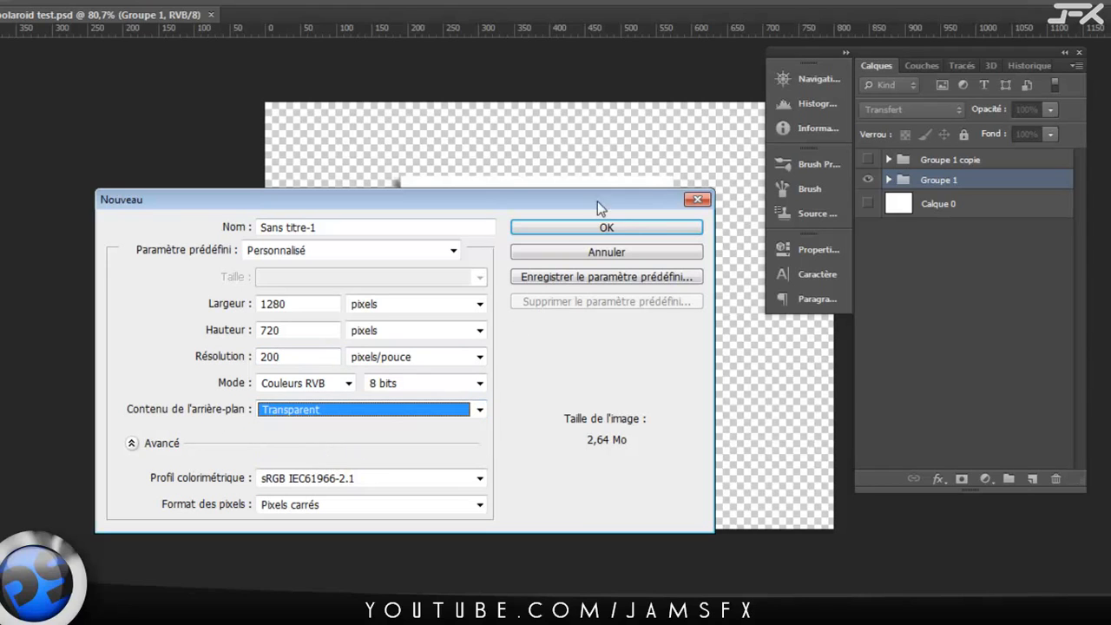
{"action": "left_click", "coordinate": [625, 228]}
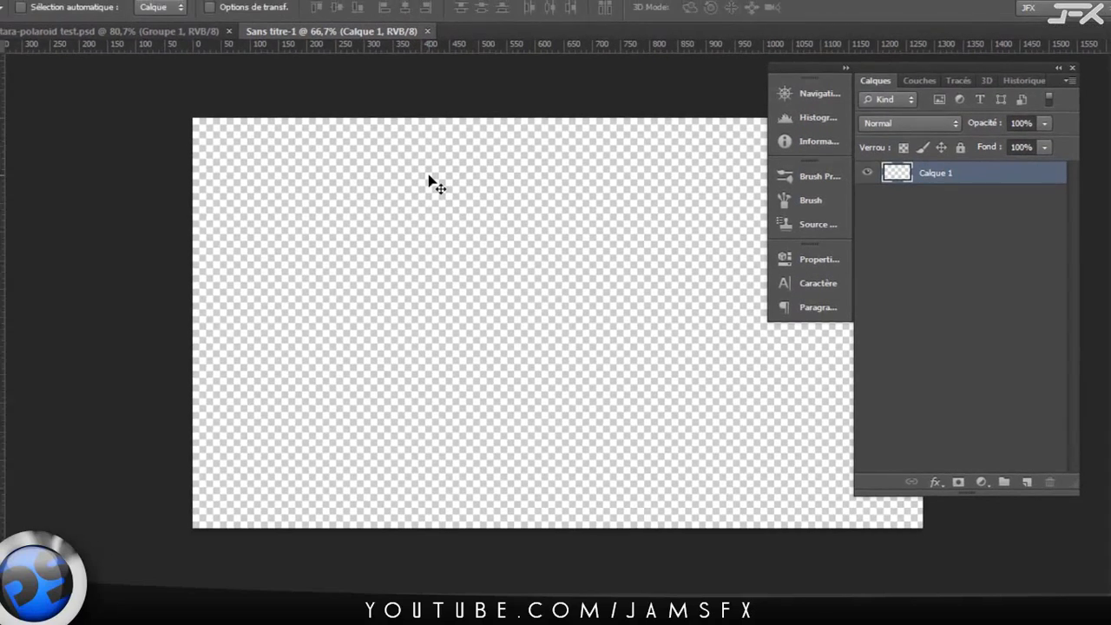
Draw a white rectangle shape without stroke, about 641 x 525 px, in the middle of the canvas.
{"action": "key", "text": "u"}
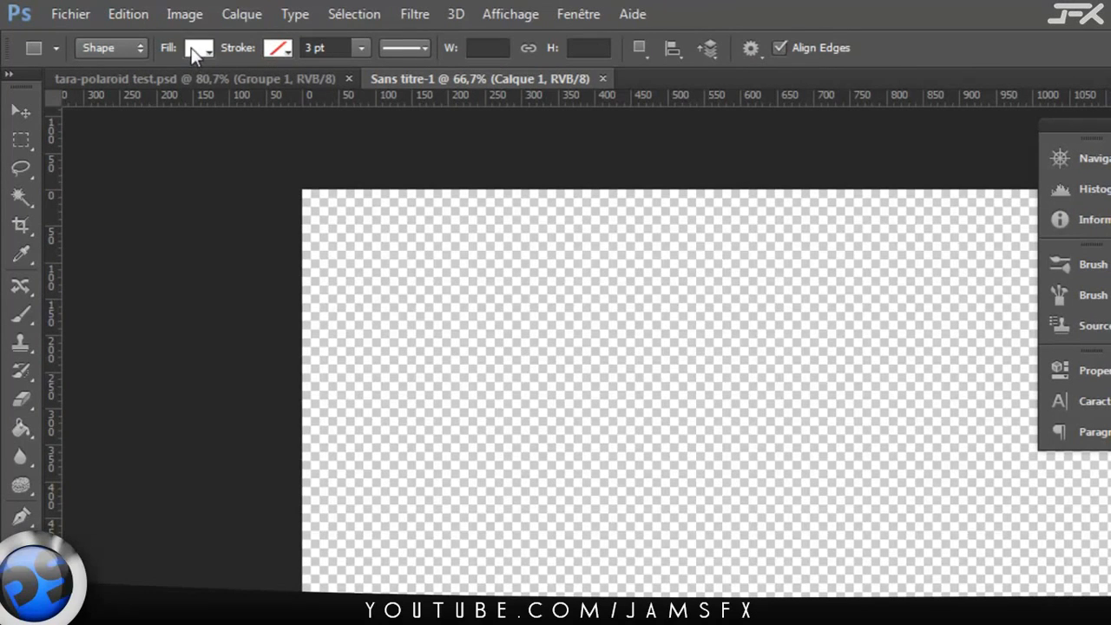
{"action": "left_click", "coordinate": [128, 48]}
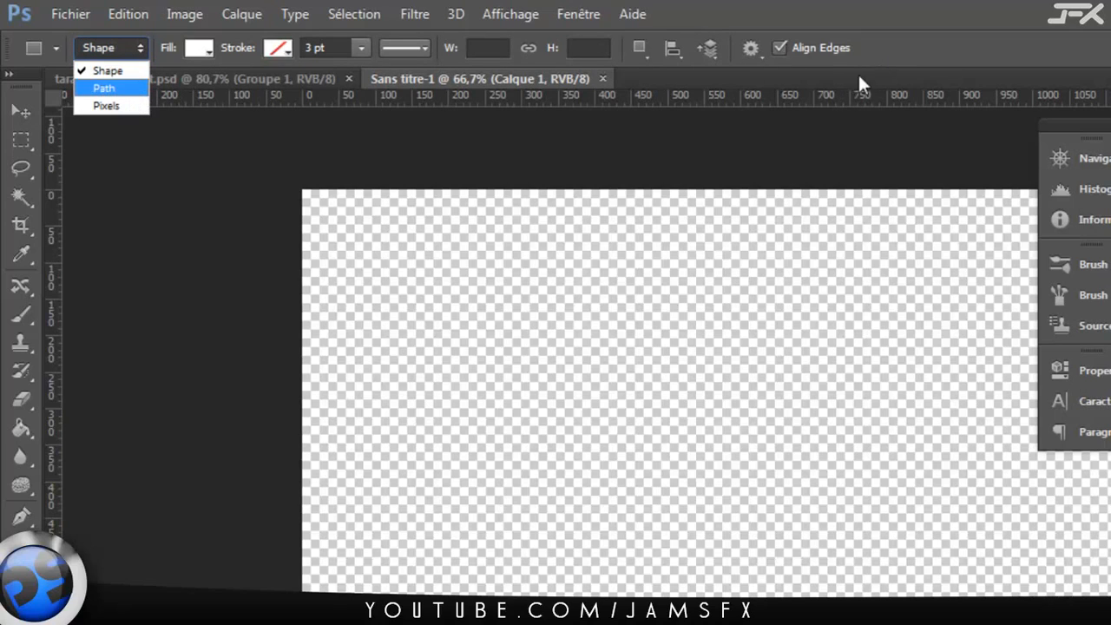
{"action": "left_click", "coordinate": [957, 66]}
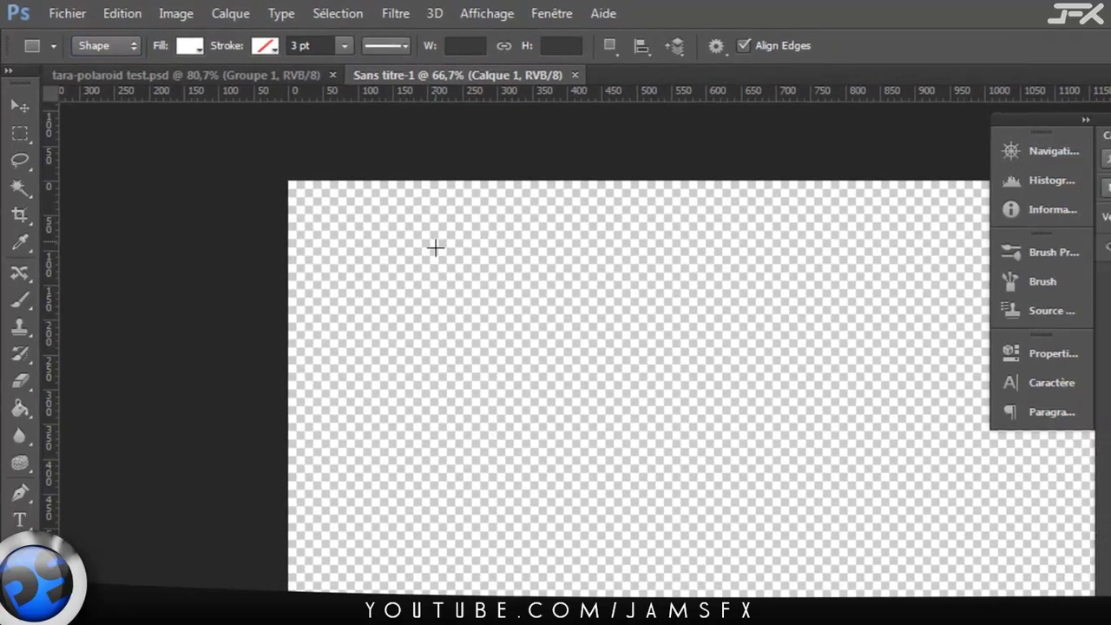
{"action": "left_click_drag", "start_coordinate": [463, 253], "coordinate": [582, 587]}
{"action": "left_click_drag", "start_coordinate": [438, 446], "coordinate": [686, 471]}
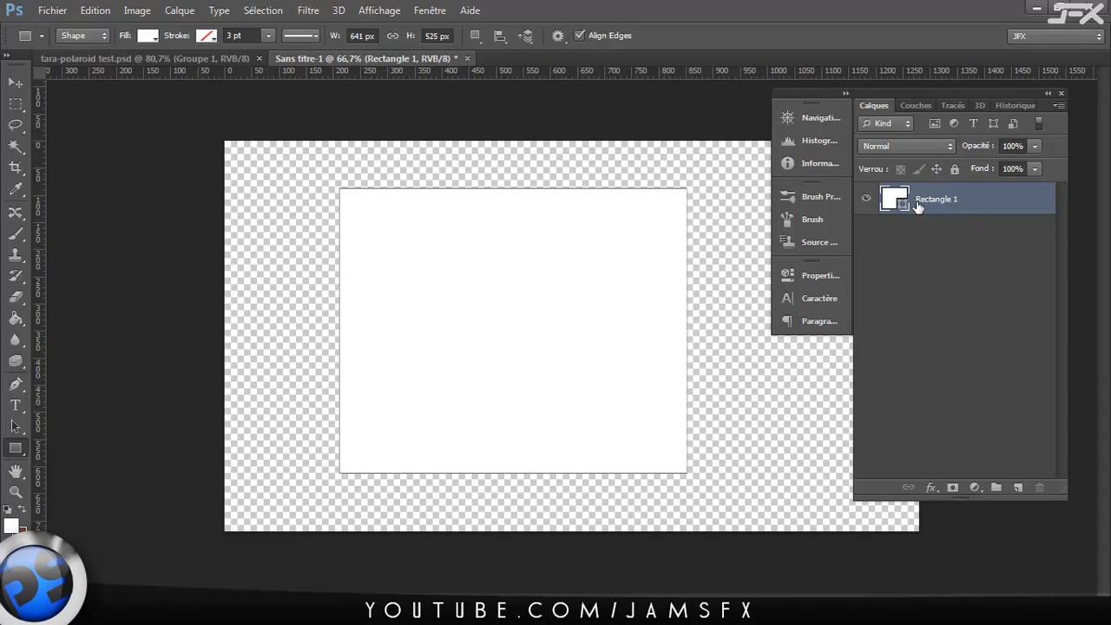
Duplicate the white rectangle layer and fill the copy with light grey.
{"action": "key", "text": "ctrl+j"}
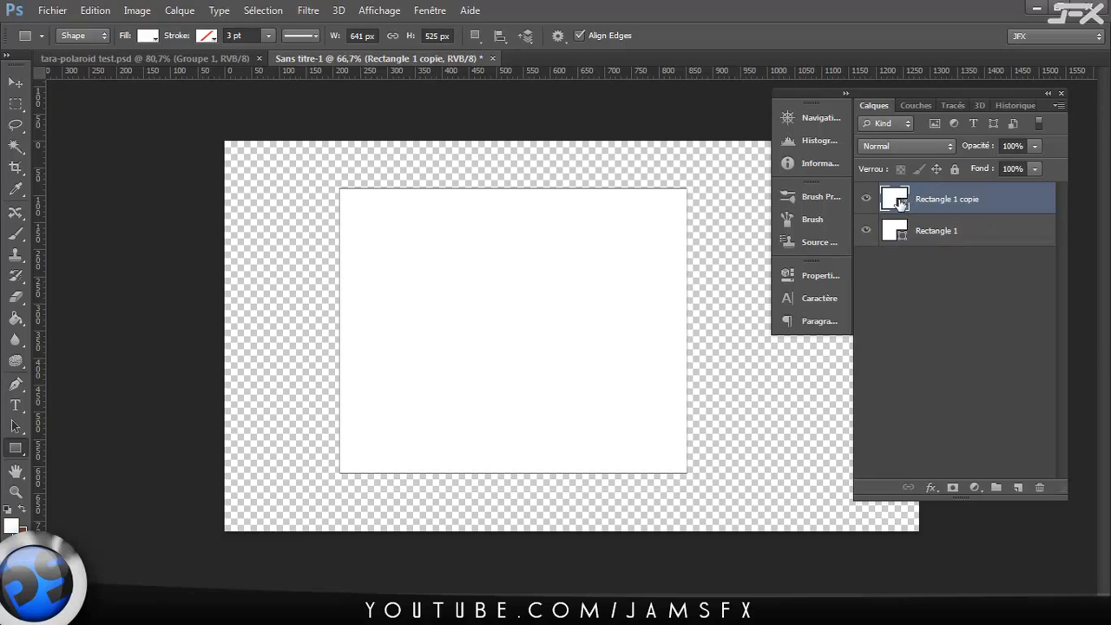
{"action": "left_click", "coordinate": [150, 41]}
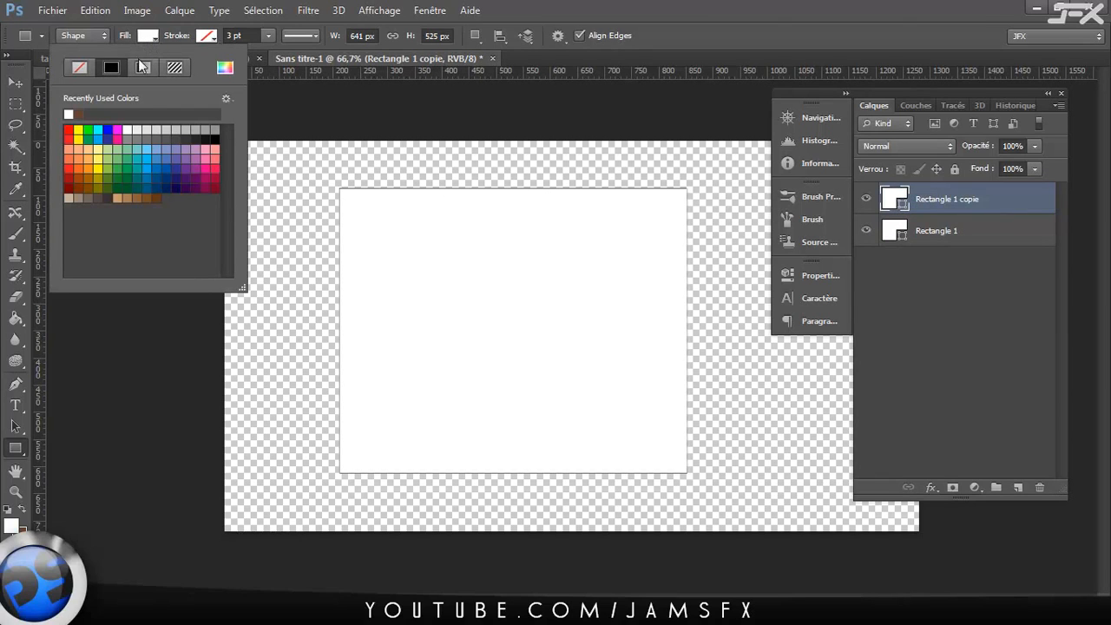
{"action": "left_click", "coordinate": [183, 129]}
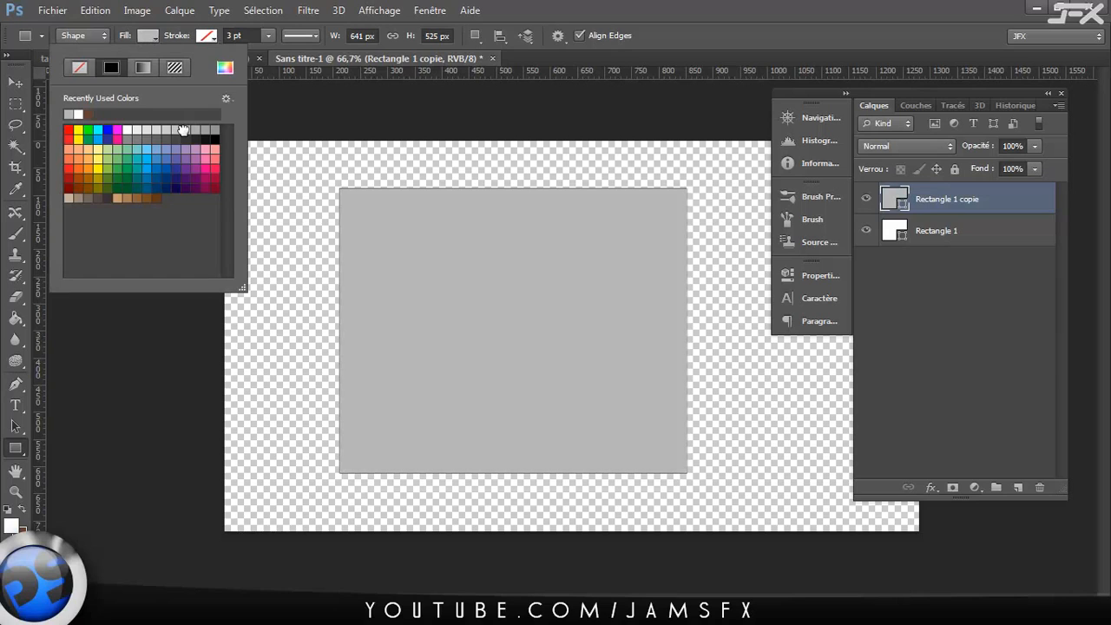
{"action": "left_click", "coordinate": [666, 39]}
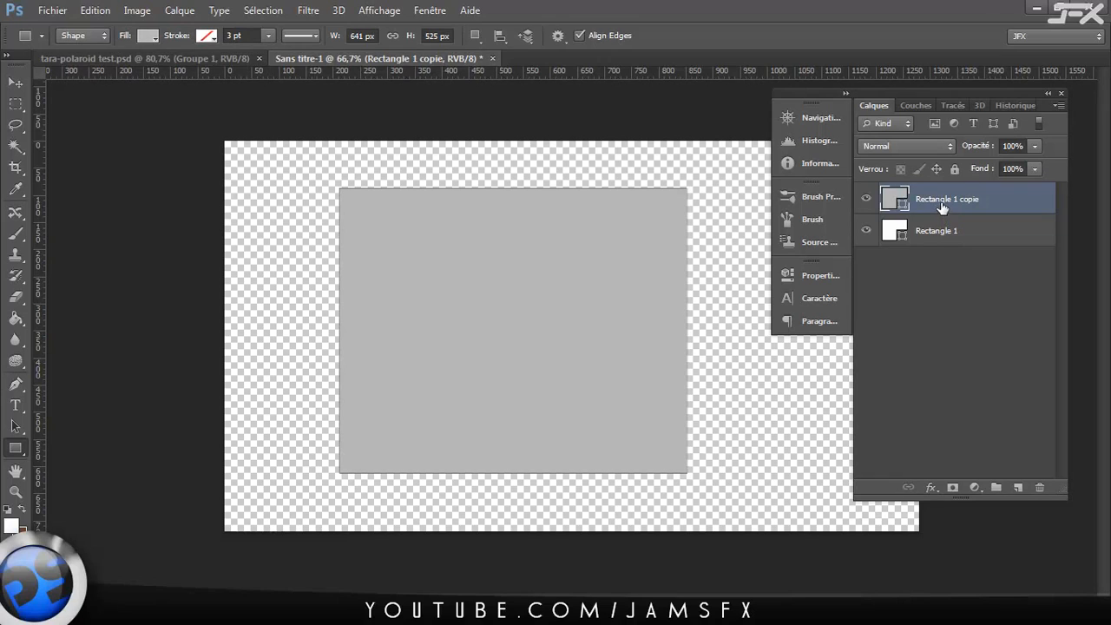
Shrink the grey rectangle to about 575 x 425 px inside the white one, leaving a wider white border along its lower edge.
{"action": "key", "text": "ctrl+t"}
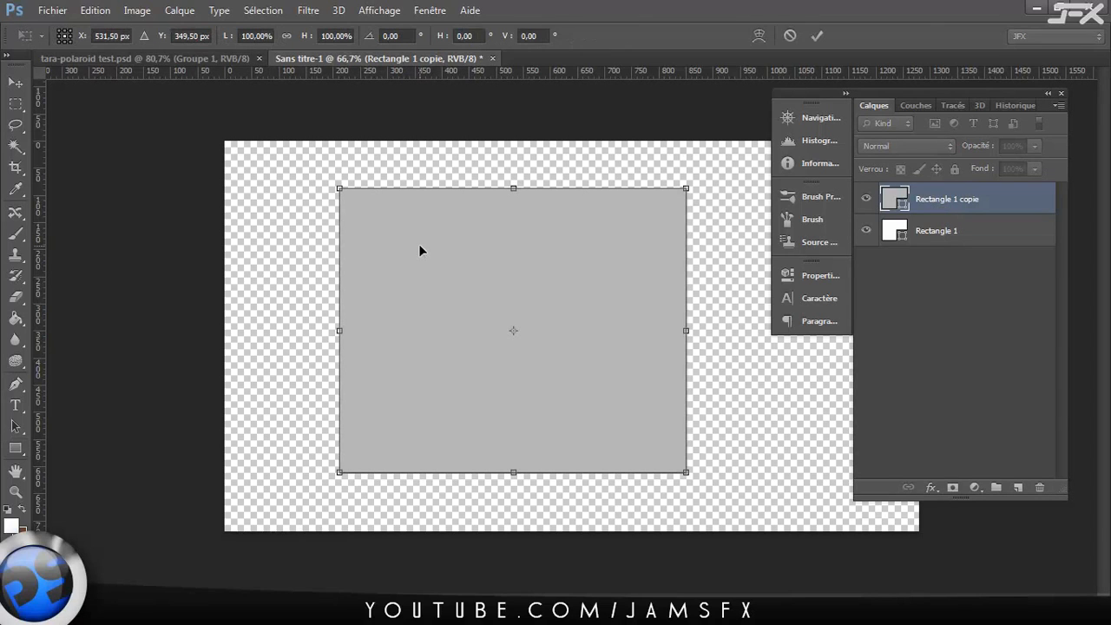
{"action": "left_click_drag", "start_coordinate": [513, 472], "coordinate": [514, 444]}
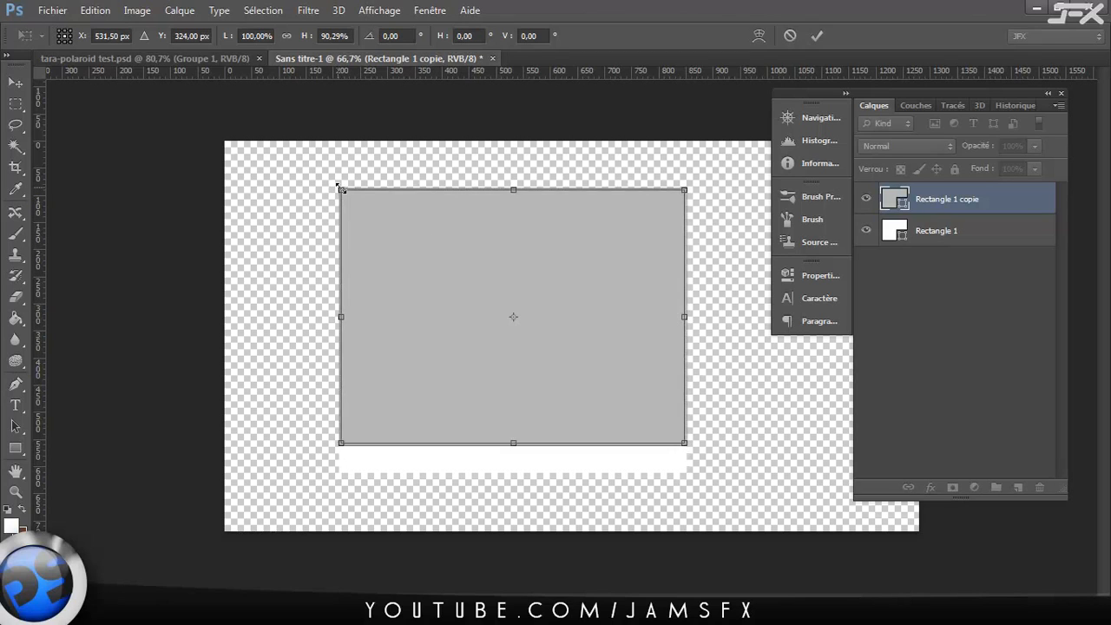
{"action": "left_click_drag", "start_coordinate": [338, 188], "coordinate": [354, 202]}
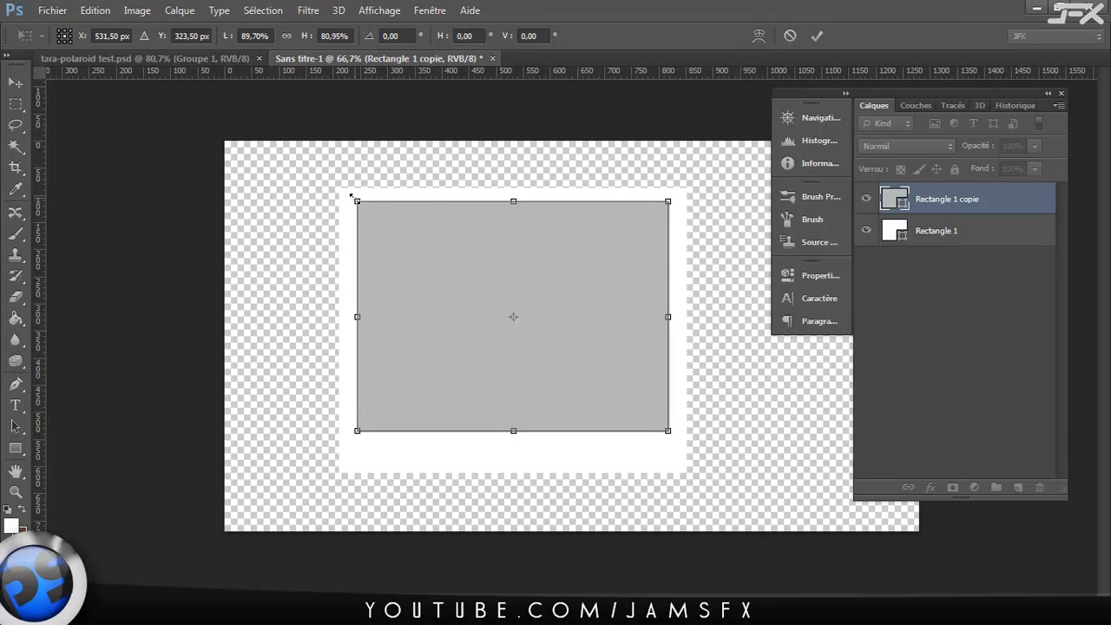
{"action": "left_click", "coordinate": [815, 35]}
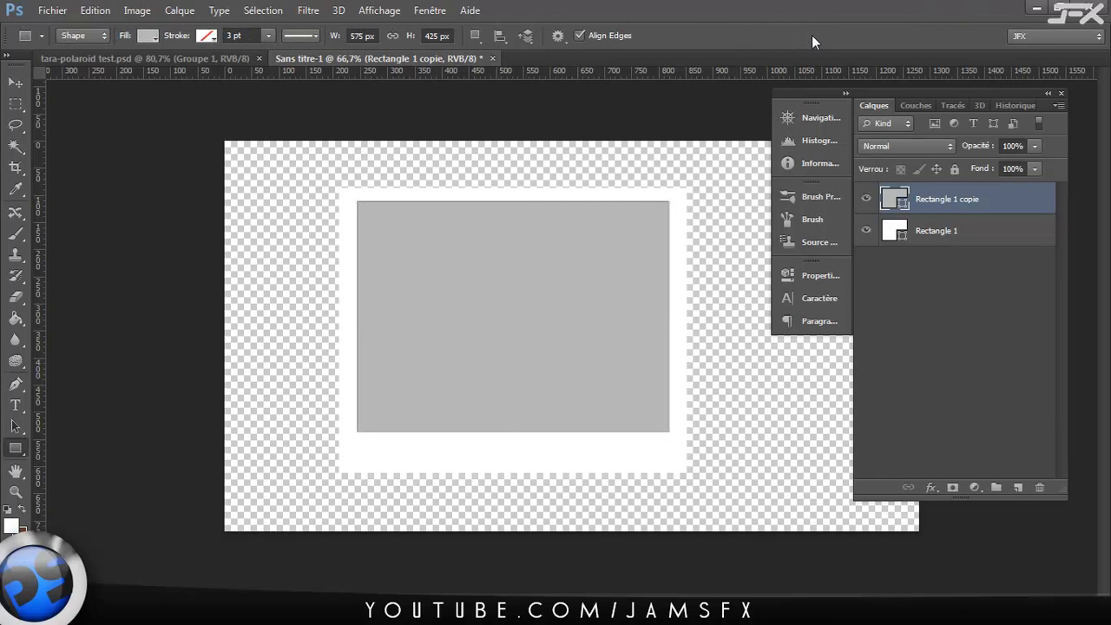
Rename the white rectangle layer "contour" and the grey rectangle layer "fond".
{"action": "left_click", "coordinate": [930, 233]}
{"action": "double_click", "coordinate": [933, 234]}
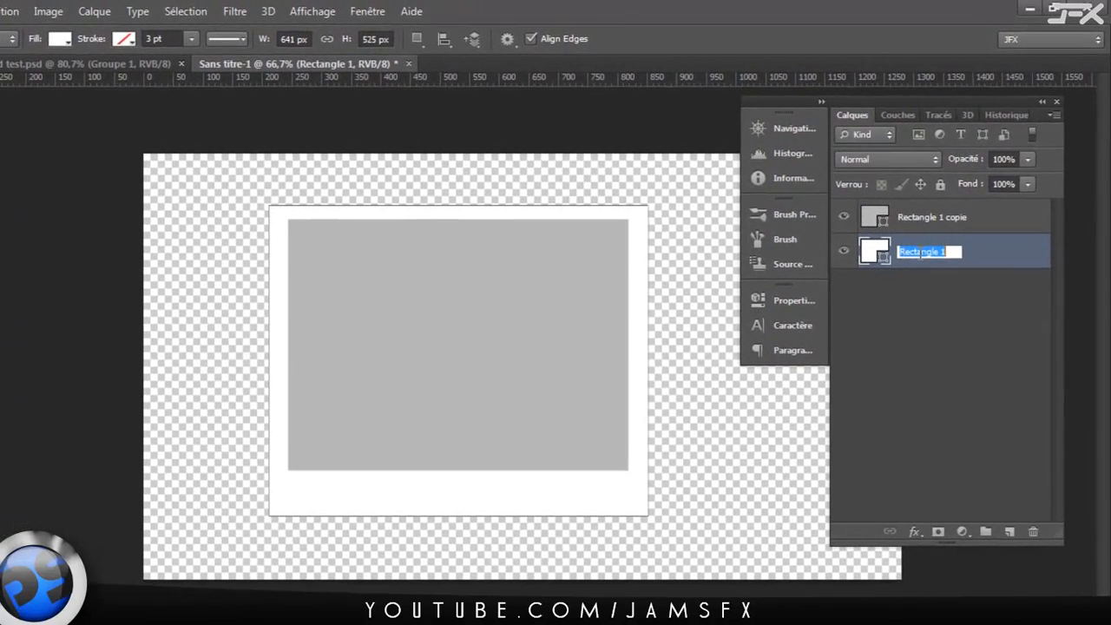
{"action": "type", "text": "contour"}
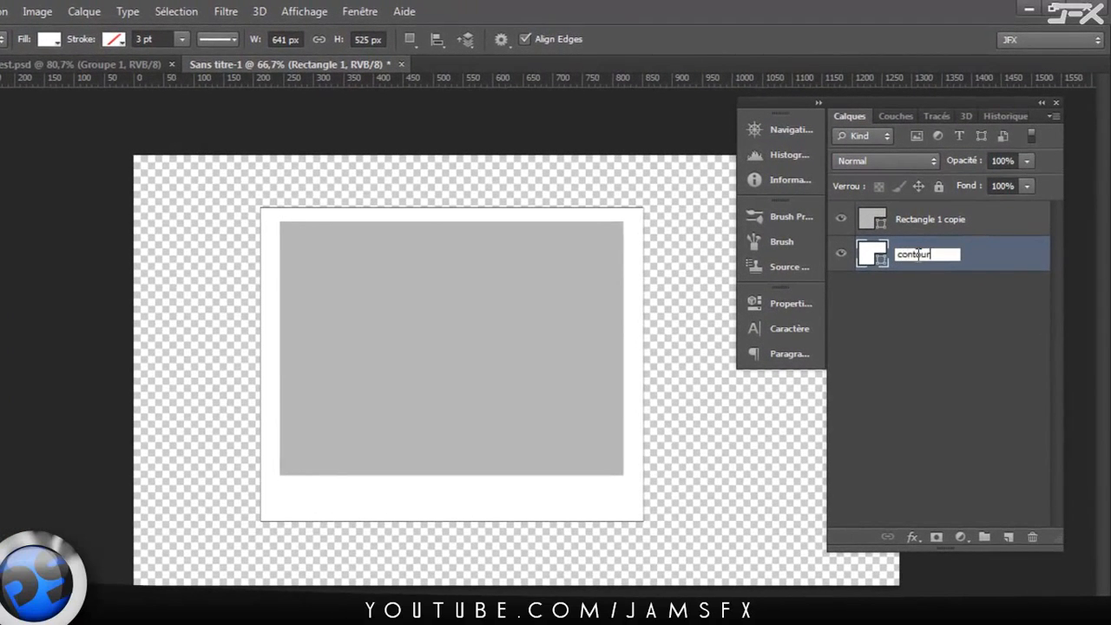
{"action": "key", "text": "Return"}
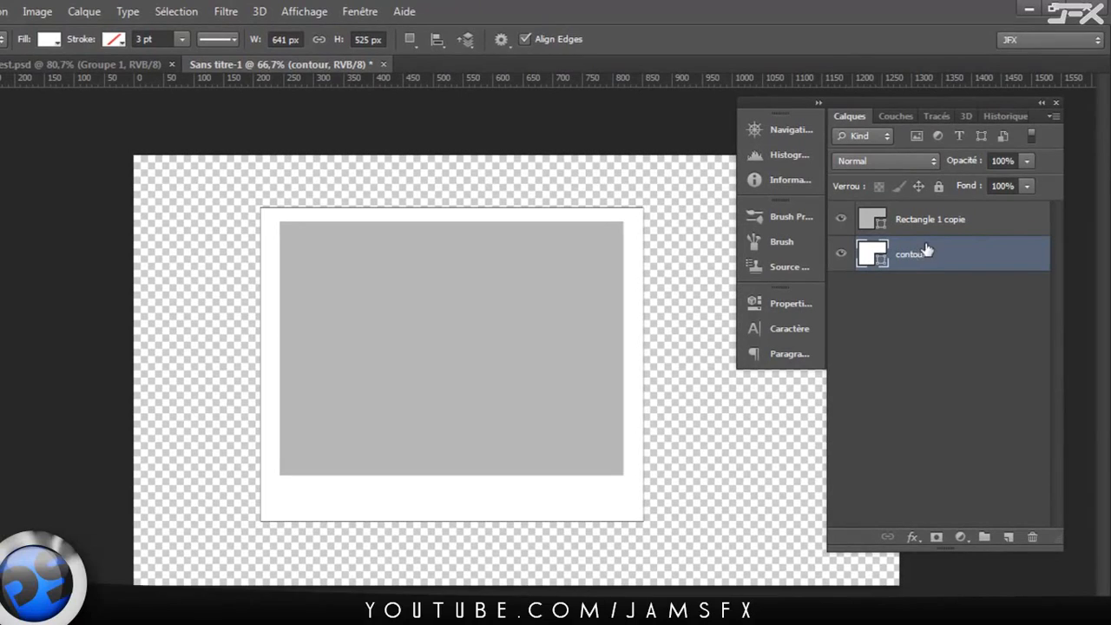
{"action": "double_click", "coordinate": [927, 219]}
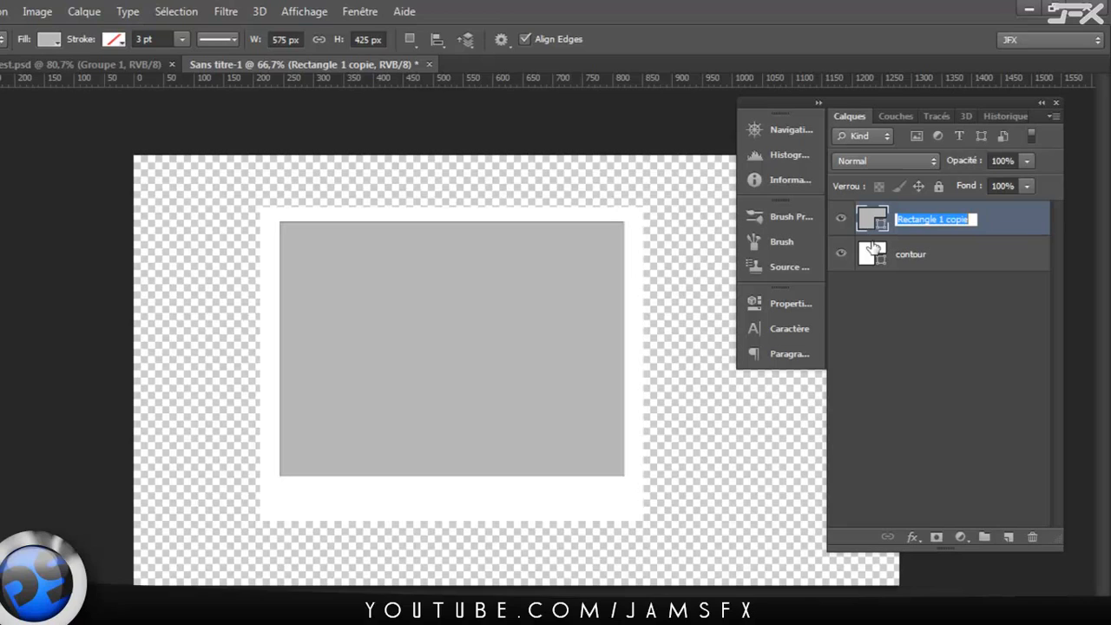
{"action": "type", "text": "fond"}
{"action": "key", "text": "Return"}
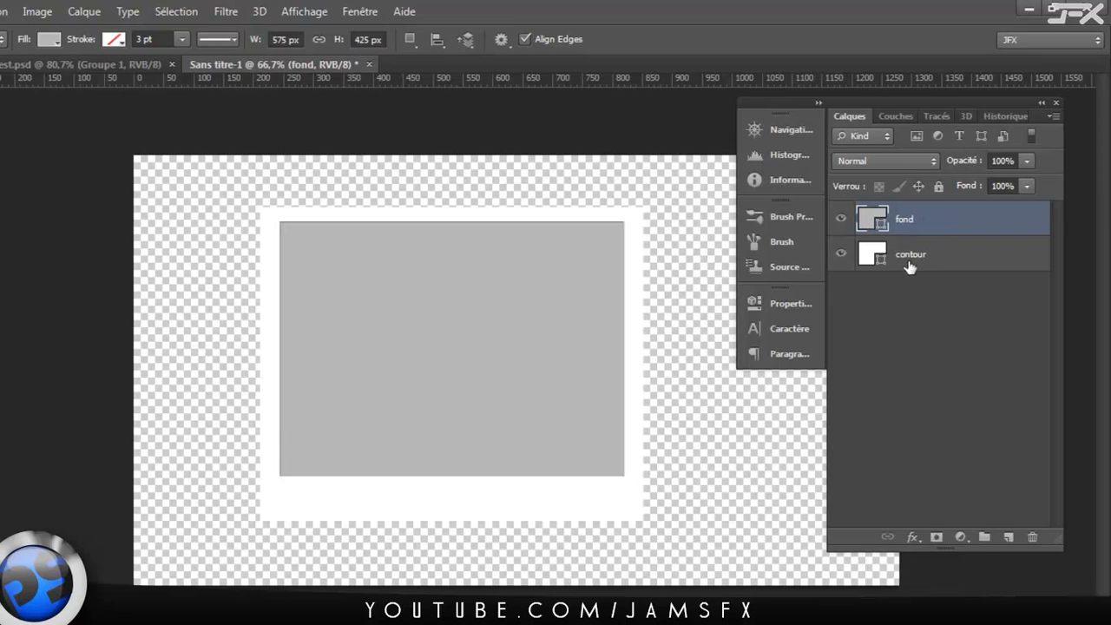
Add a drop shadow to the contour layer with a distance of 10 px and a size of 7 px.
{"action": "left_click", "coordinate": [944, 257]}
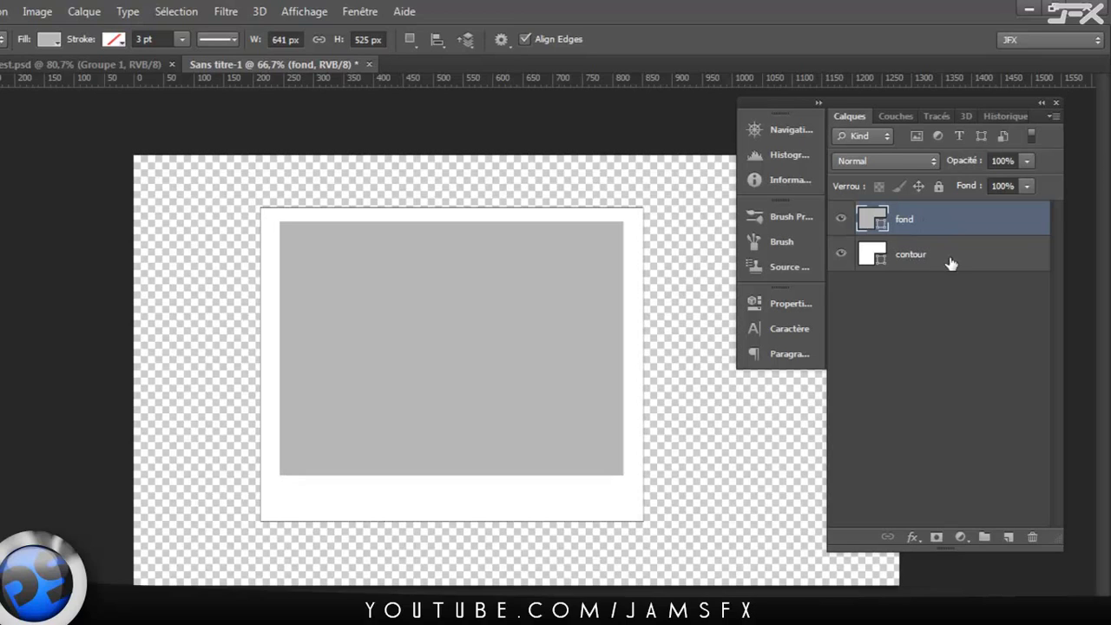
{"action": "double_click", "coordinate": [999, 255]}
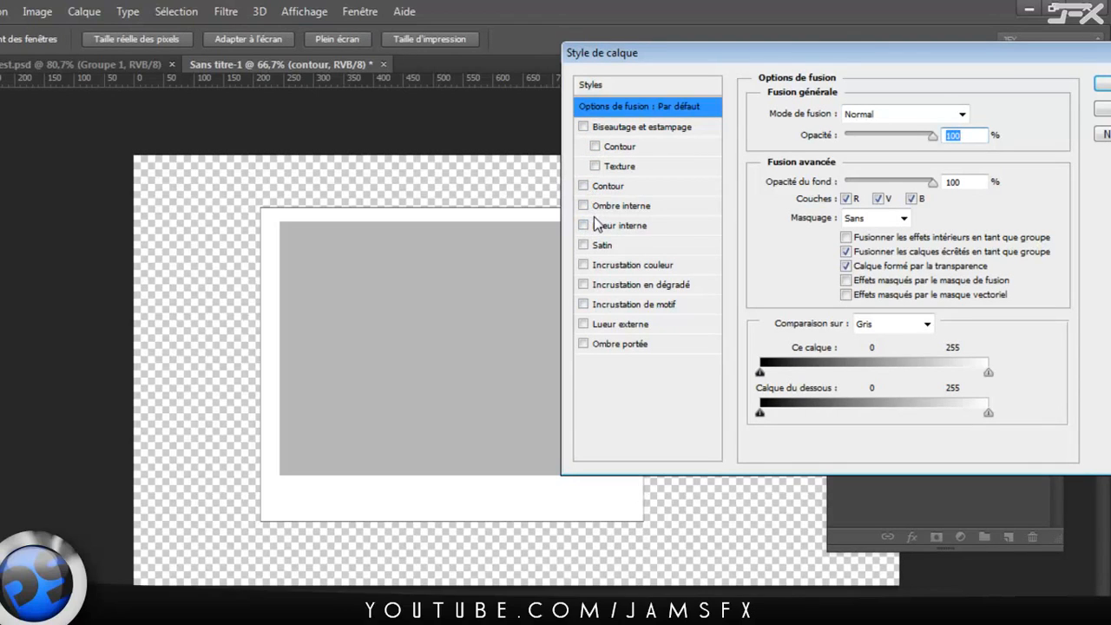
{"action": "left_click", "coordinate": [584, 344]}
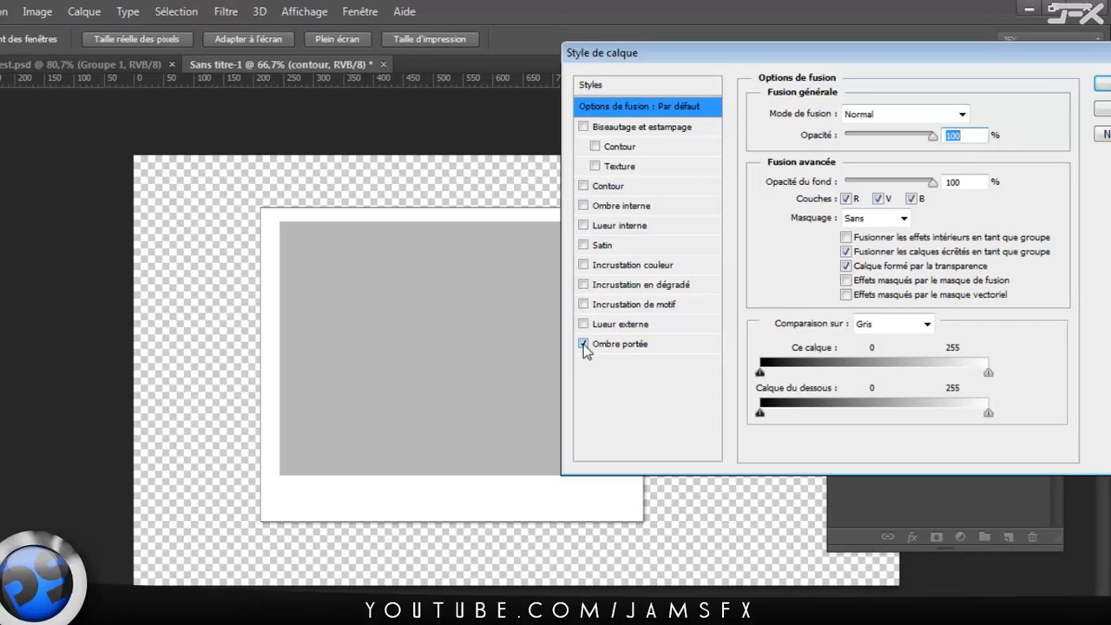
{"action": "left_click", "coordinate": [599, 346]}
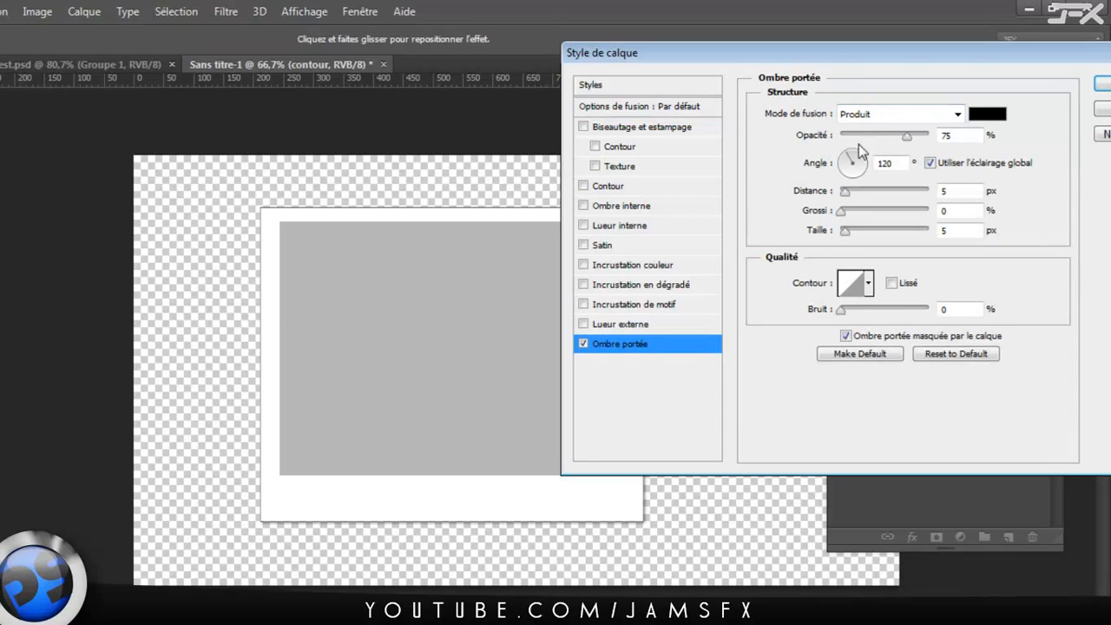
{"action": "left_click_drag", "start_coordinate": [815, 195], "coordinate": [822, 197]}
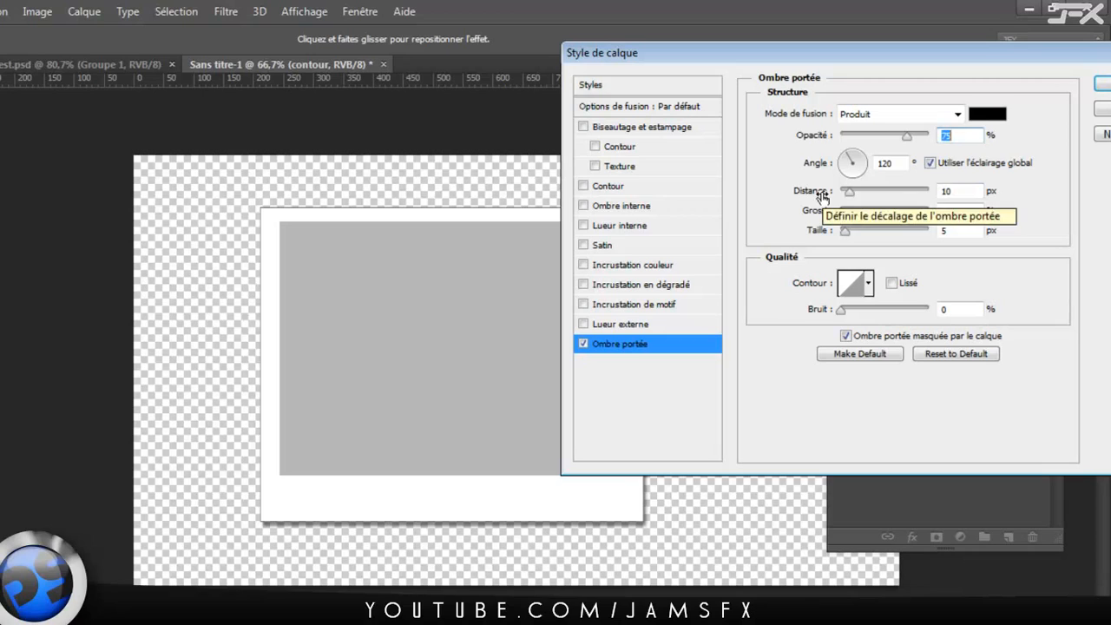
{"action": "left_click", "coordinate": [822, 231]}
{"action": "left_click_drag", "start_coordinate": [821, 232], "coordinate": [823, 233]}
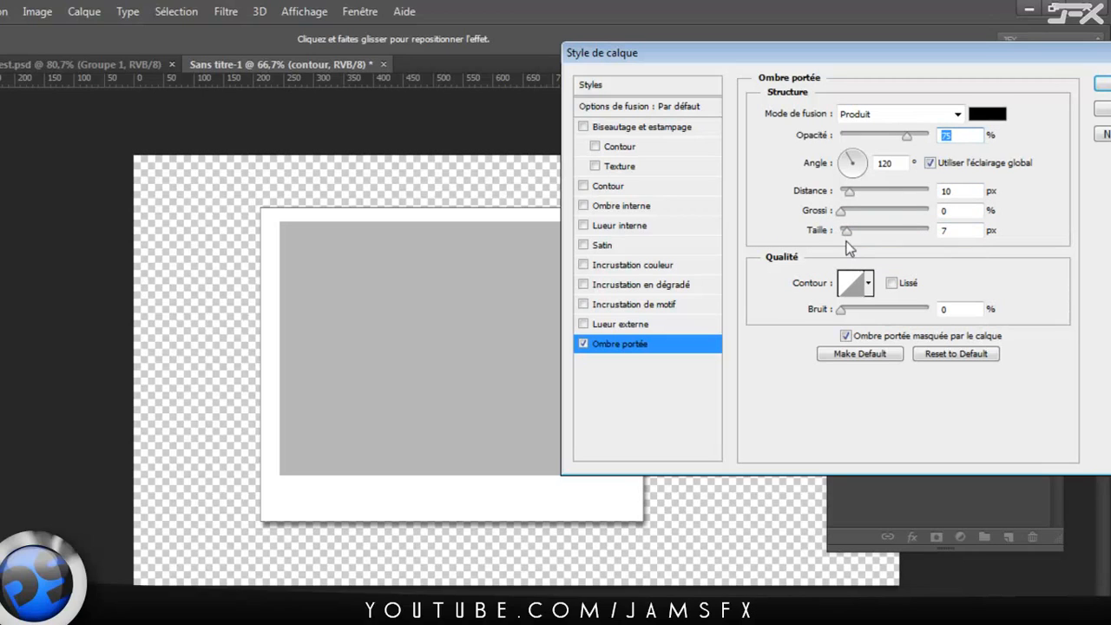
Give the drop shadow the rounded half-dome contour curve and apply the layer style.
{"action": "left_click", "coordinate": [869, 284]}
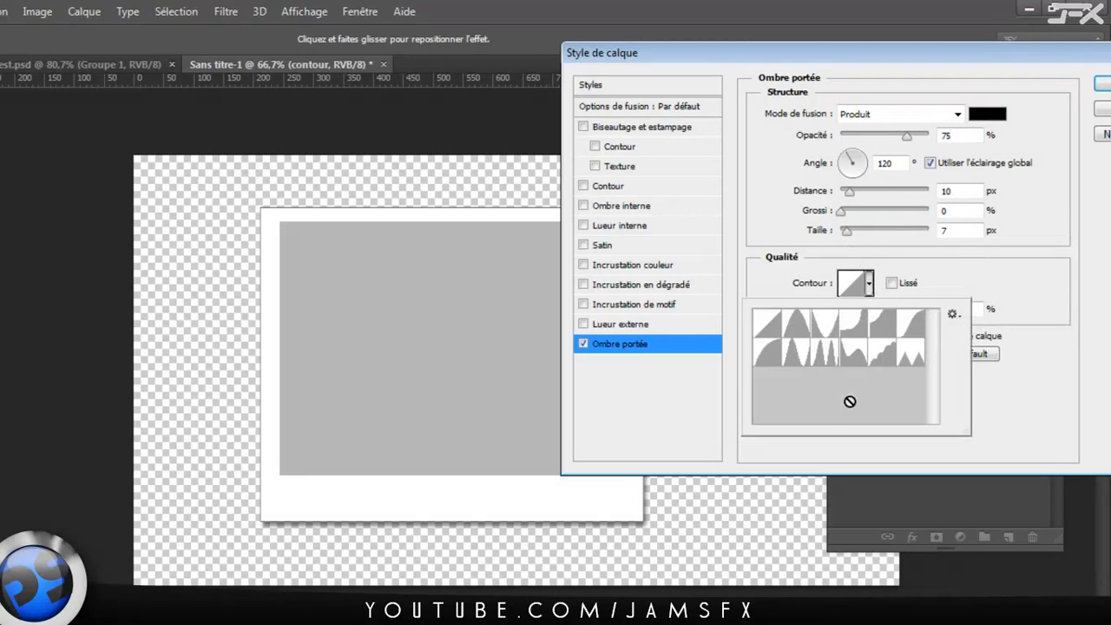
{"action": "left_click", "coordinate": [773, 360]}
{"action": "left_click", "coordinate": [1002, 348]}
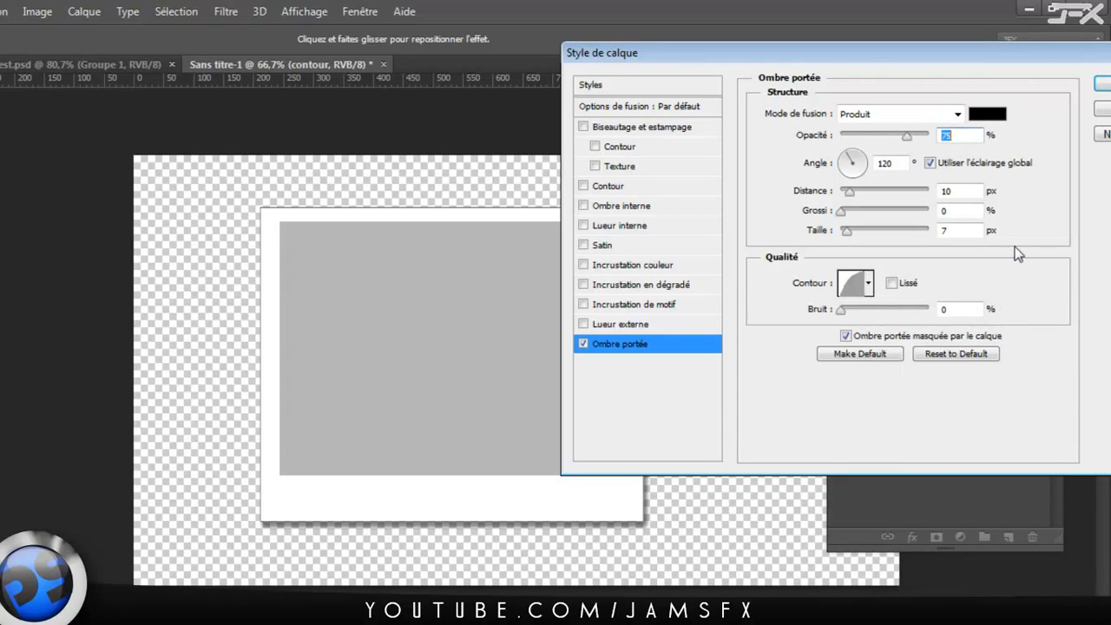
{"action": "left_click_drag", "start_coordinate": [866, 53], "coordinate": [745, 54]}
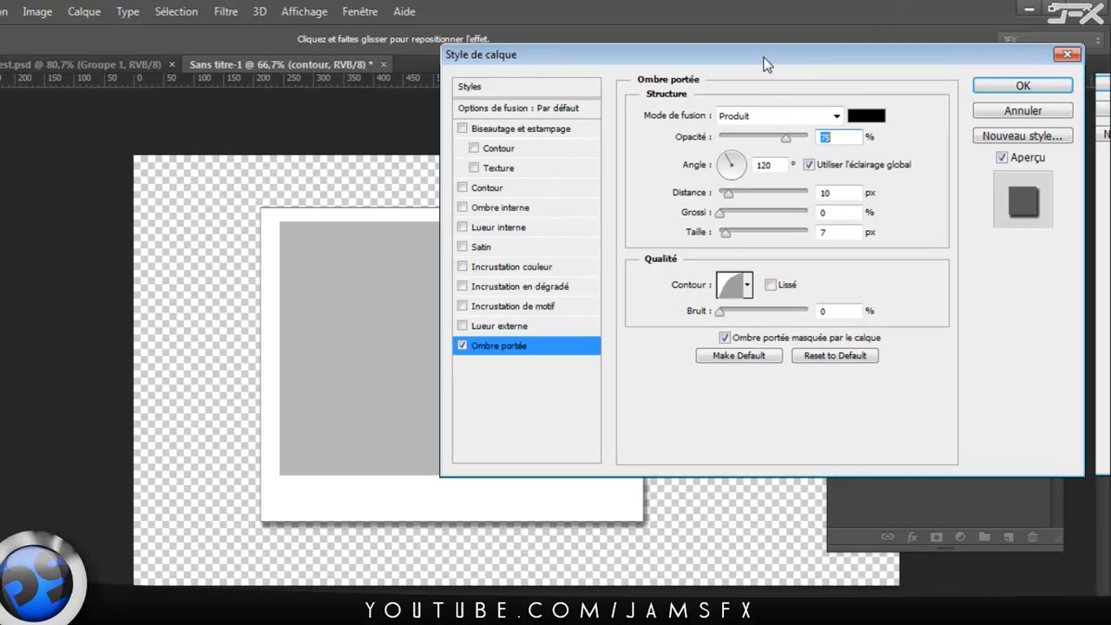
{"action": "left_click", "coordinate": [1033, 87]}
Enable inner shadow and gradient overlay on the fond layer, setting the inner shadow to 65% opacity, 9 px distance and 15 px size.
{"action": "left_click", "coordinate": [972, 222]}
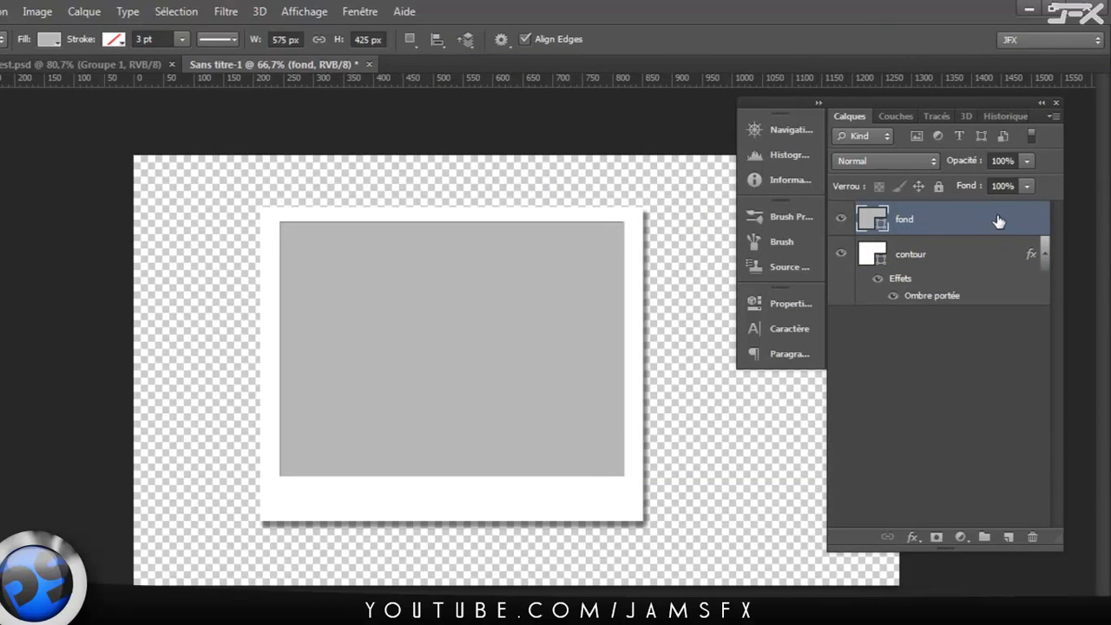
{"action": "double_click", "coordinate": [999, 222]}
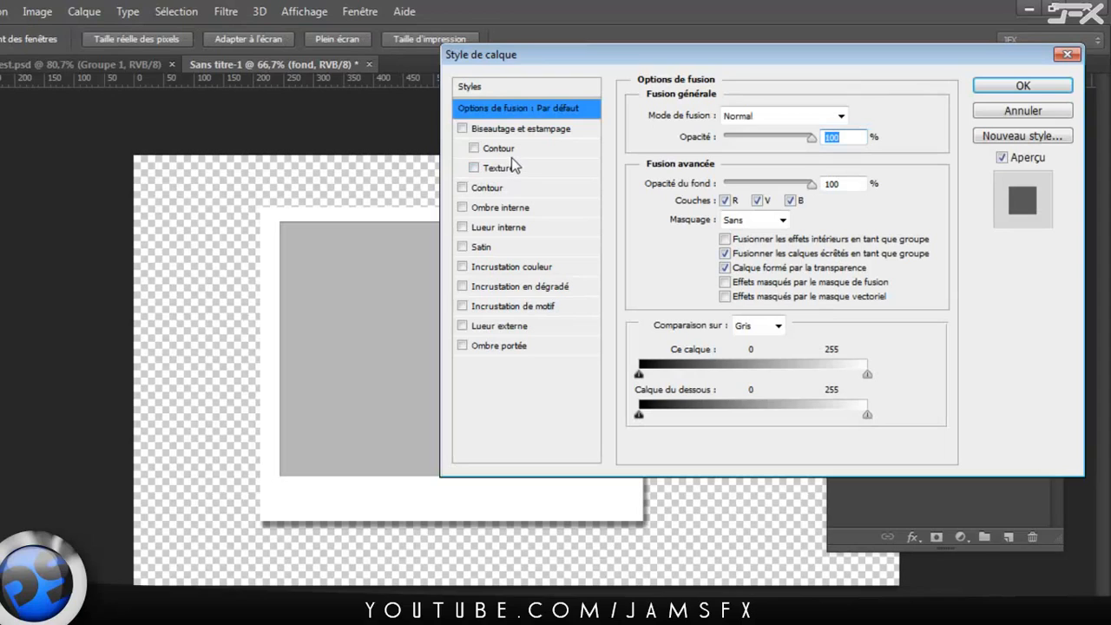
{"action": "left_click", "coordinate": [463, 208]}
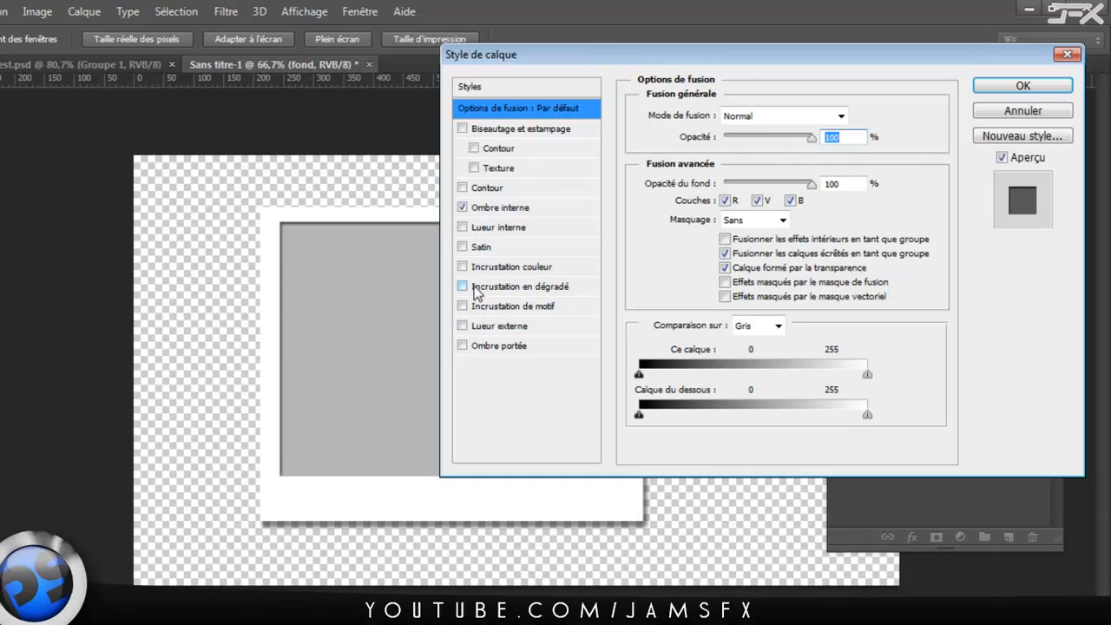
{"action": "left_click", "coordinate": [478, 288]}
{"action": "left_click", "coordinate": [498, 211]}
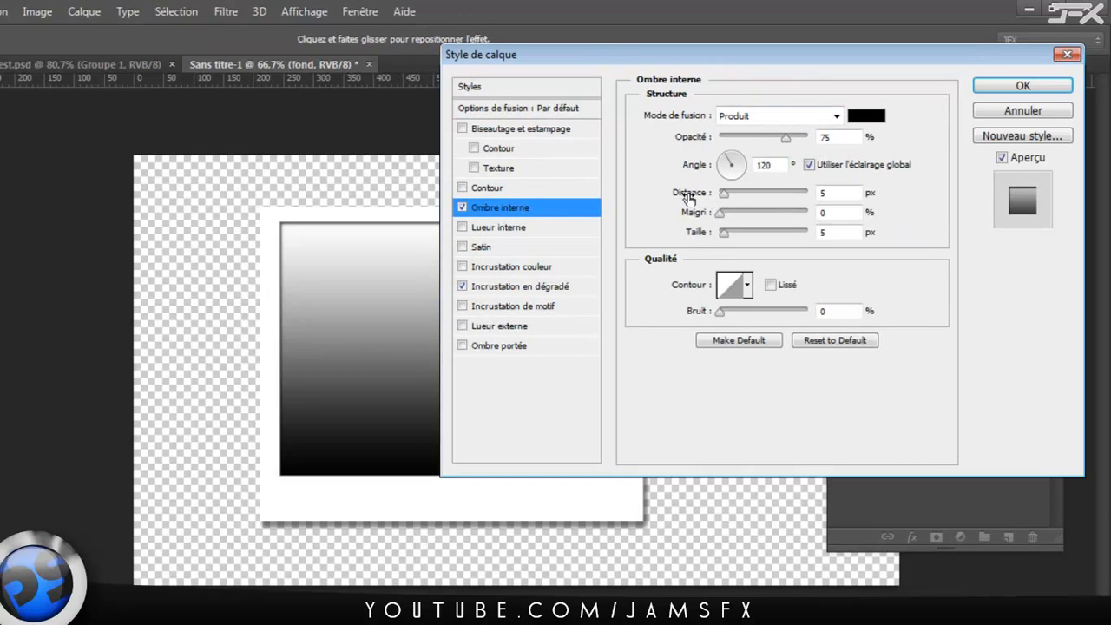
{"action": "left_click_drag", "start_coordinate": [690, 198], "coordinate": [709, 234]}
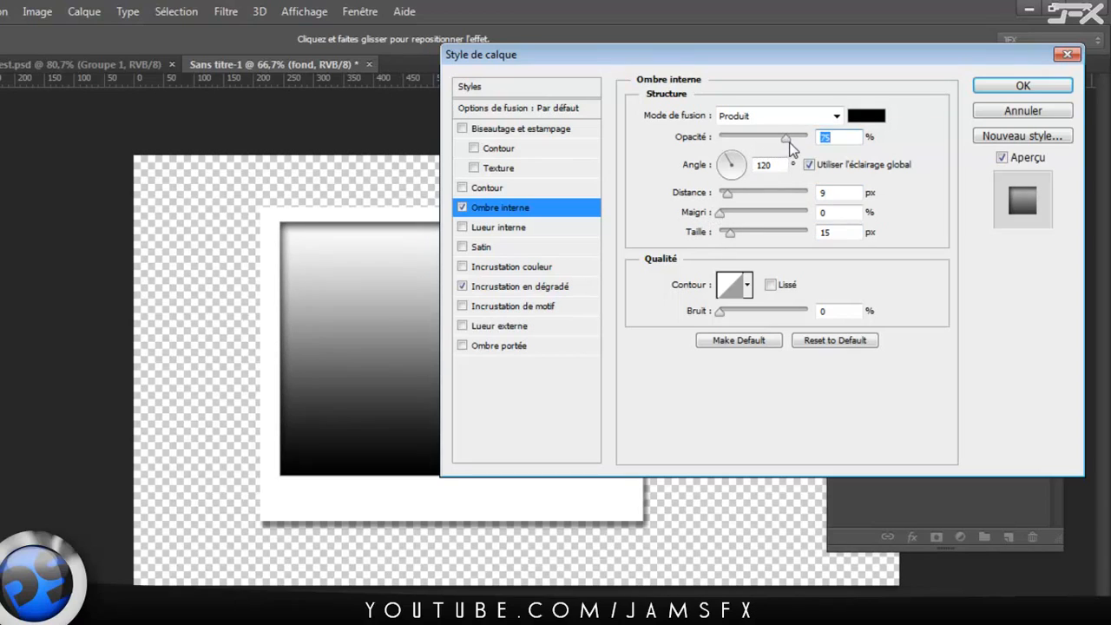
{"action": "left_click_drag", "start_coordinate": [779, 142], "coordinate": [778, 142]}
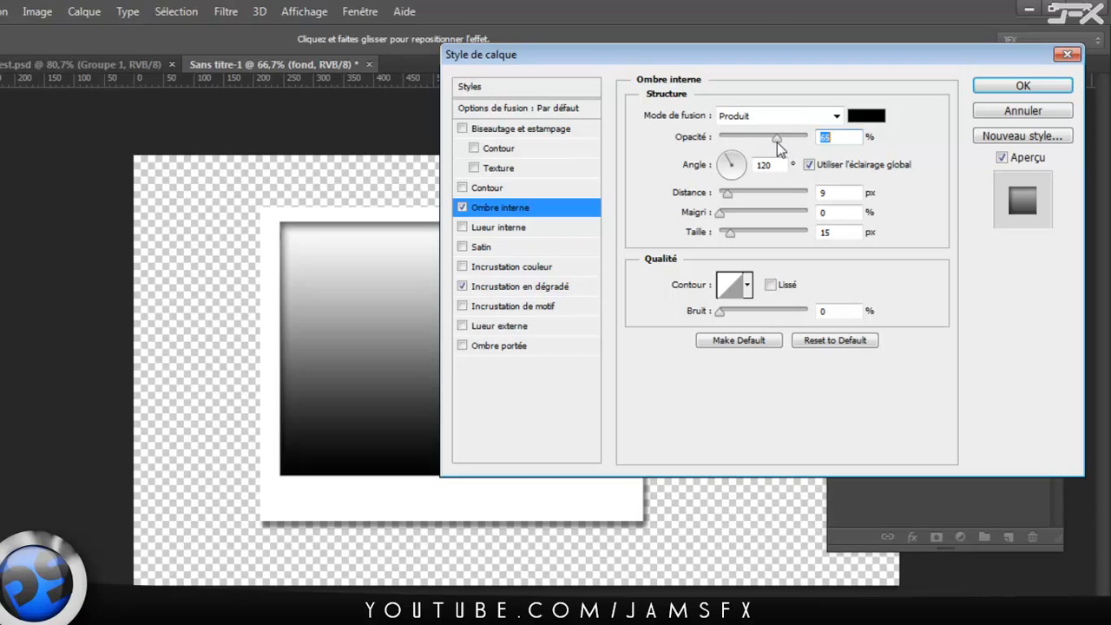
Reverse the fond layer's gradient overlay and set its style to Radial.
{"action": "left_click", "coordinate": [507, 289]}
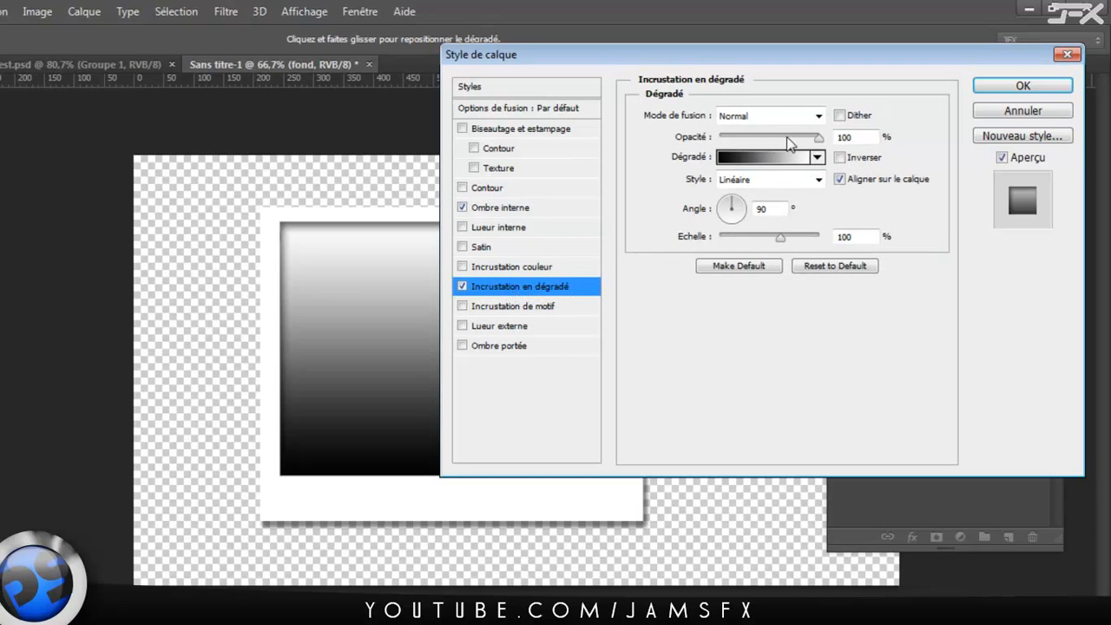
{"action": "left_click", "coordinate": [840, 157]}
{"action": "left_click", "coordinate": [817, 180]}
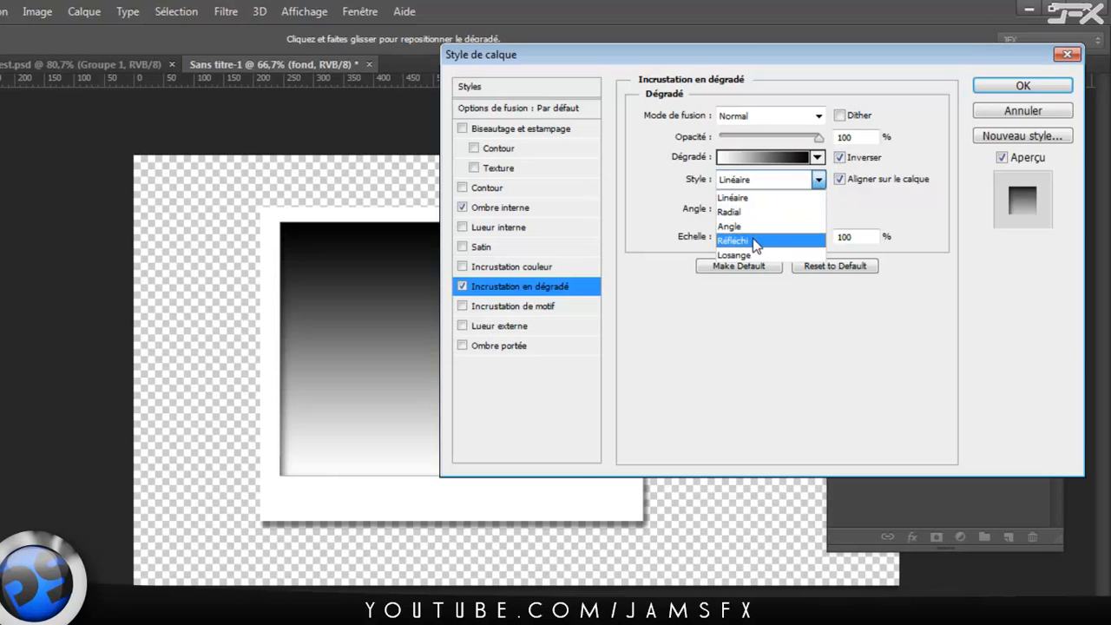
{"action": "left_click", "coordinate": [759, 212]}
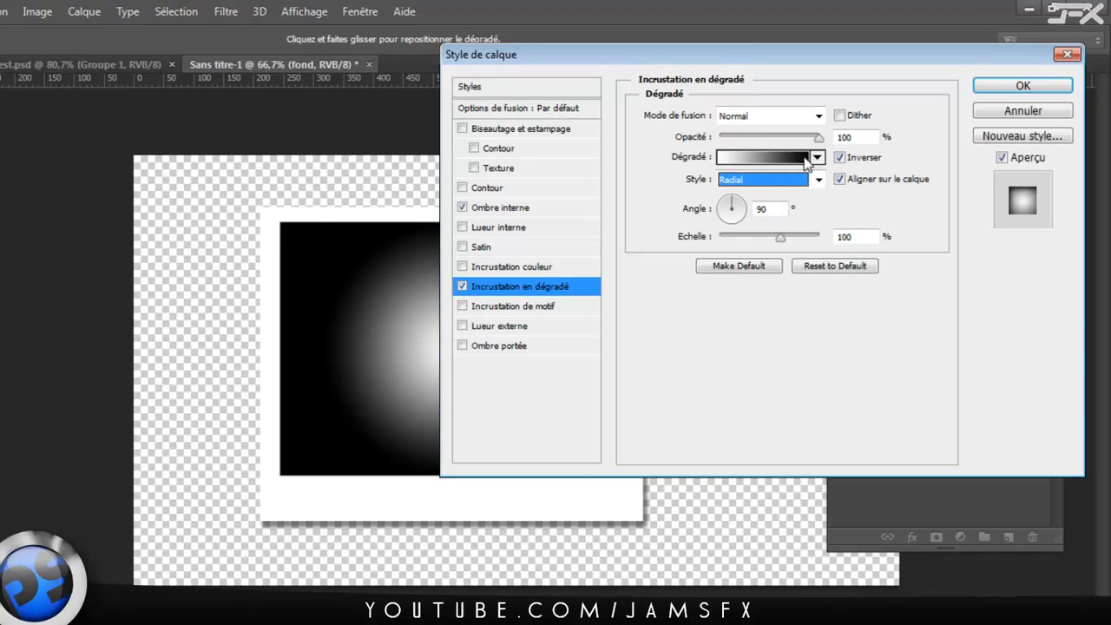
{"action": "left_click", "coordinate": [802, 157]}
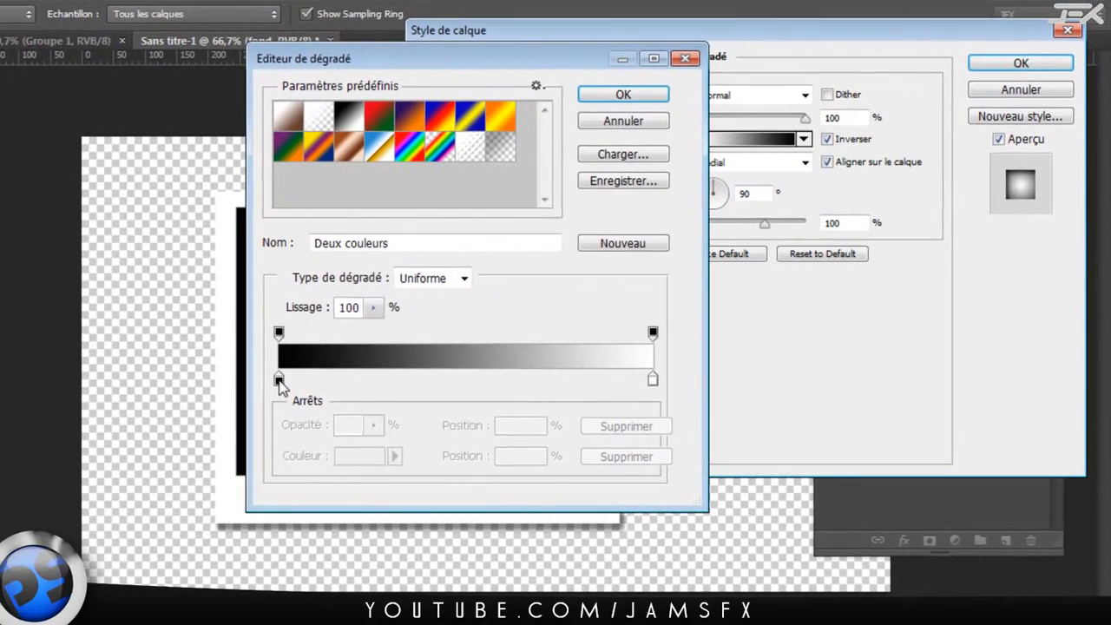
{"action": "left_click", "coordinate": [320, 383]}
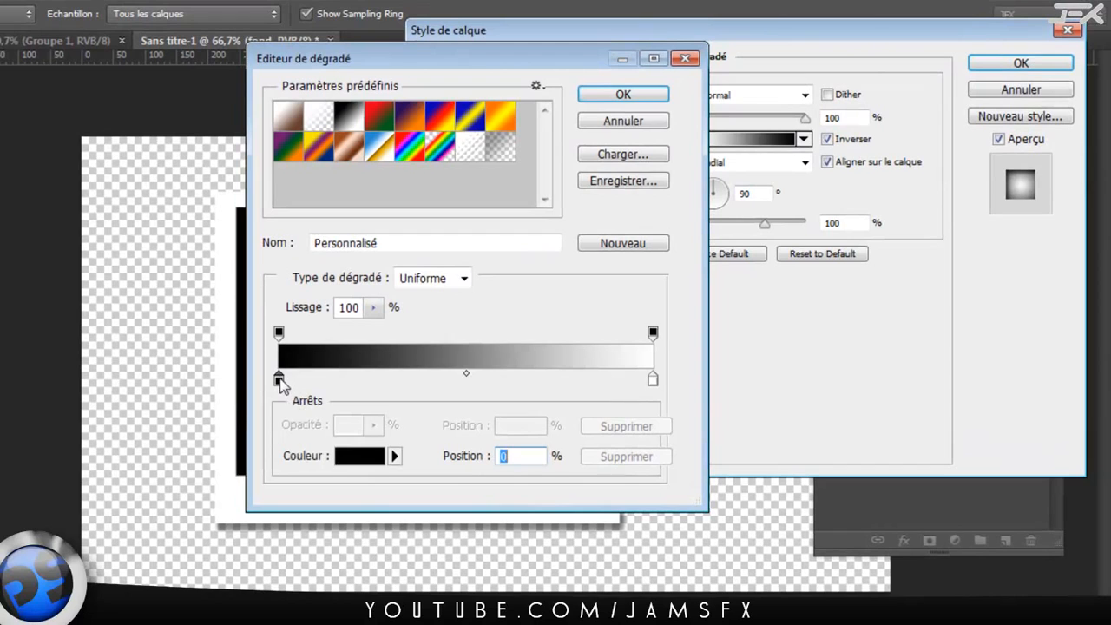
{"action": "left_click", "coordinate": [685, 58]}
Turn off the gradient's reversal and change its black starting colour stop to light grey.
{"action": "left_click", "coordinate": [826, 138]}
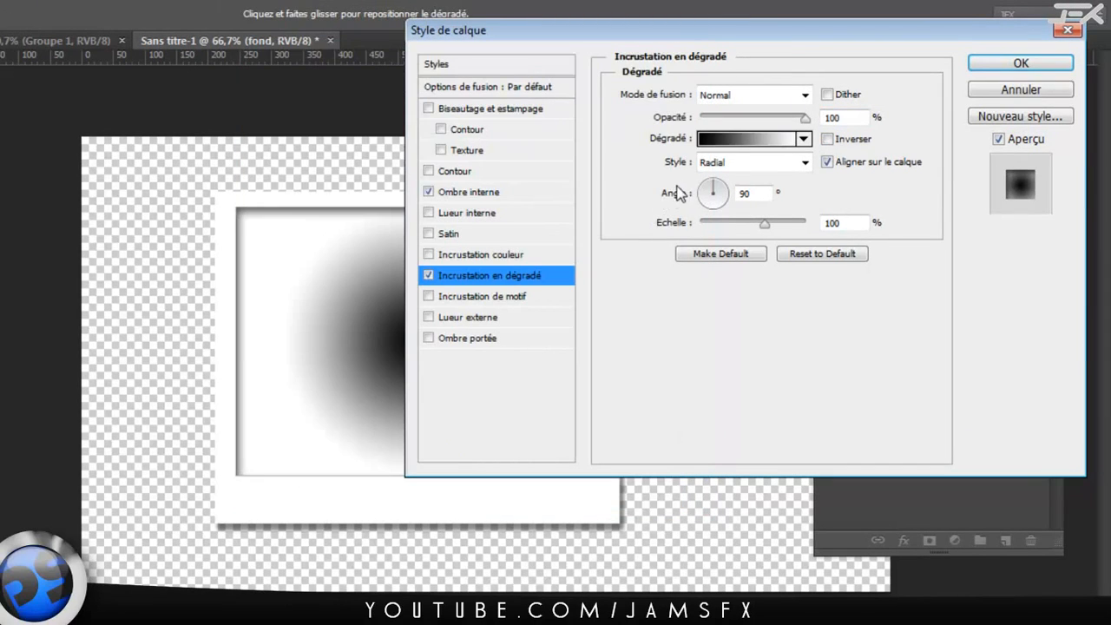
{"action": "left_click", "coordinate": [706, 137]}
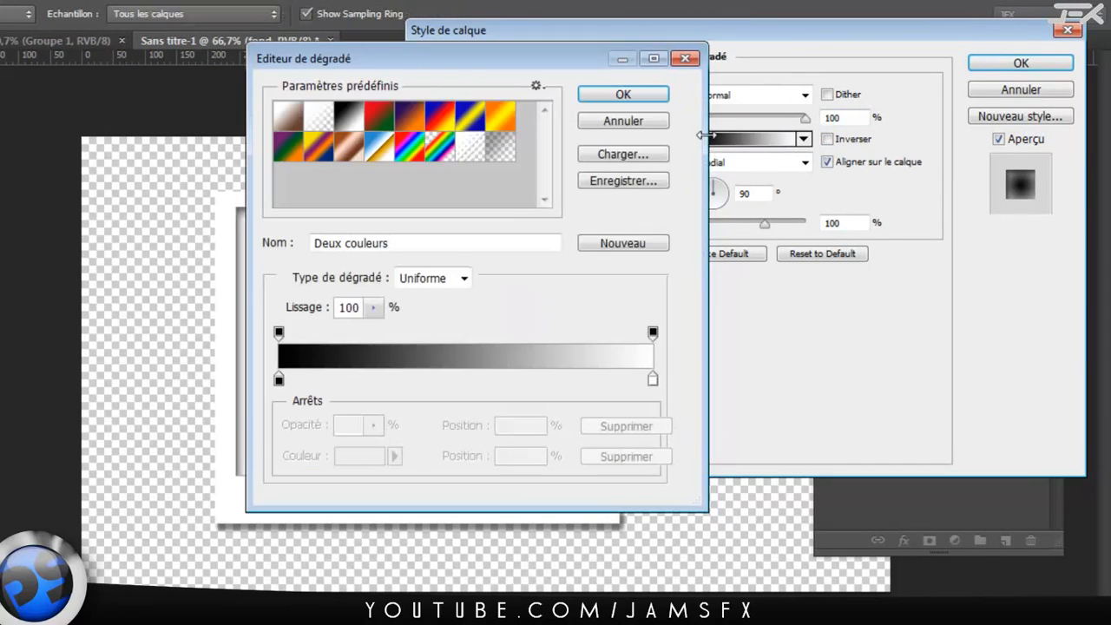
{"action": "double_click", "coordinate": [279, 379]}
{"action": "left_click_drag", "start_coordinate": [582, 317], "coordinate": [571, 199]}
{"action": "left_click", "coordinate": [987, 165]}
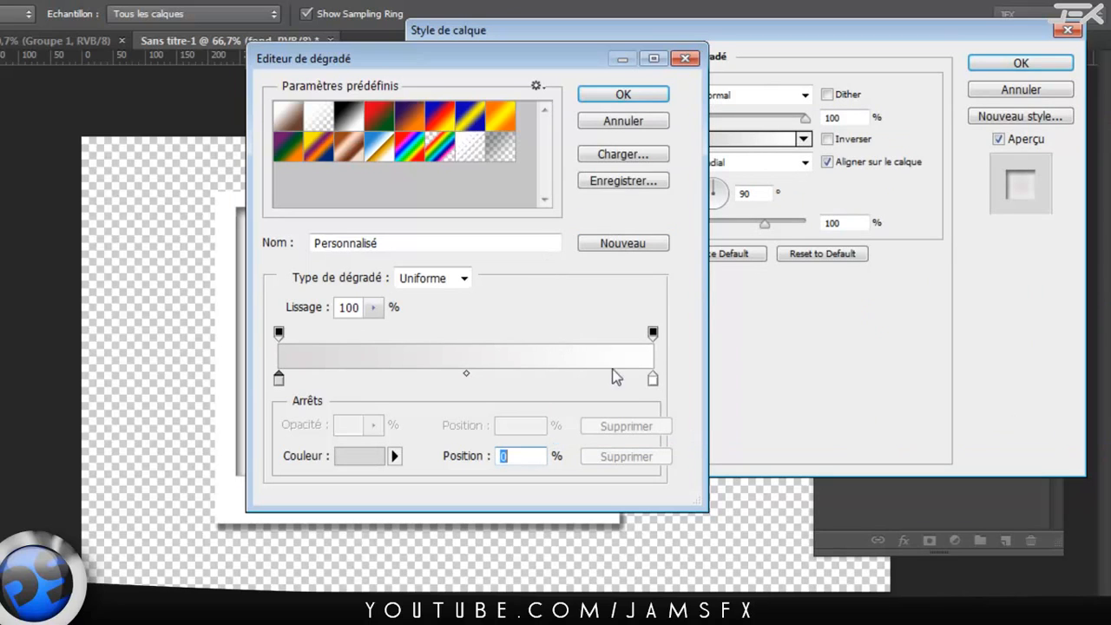
Change the gradient's white end colour stop to a very dark grey and accept the edited gradient.
{"action": "double_click", "coordinate": [652, 380]}
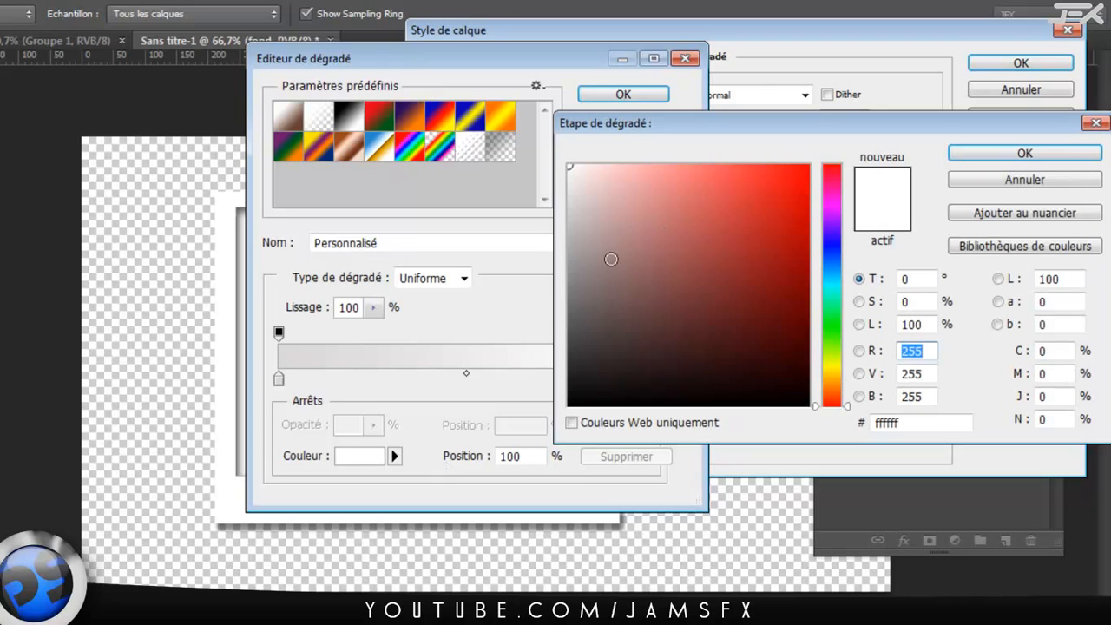
{"action": "left_click_drag", "start_coordinate": [570, 318], "coordinate": [572, 374]}
{"action": "left_click", "coordinate": [1011, 152]}
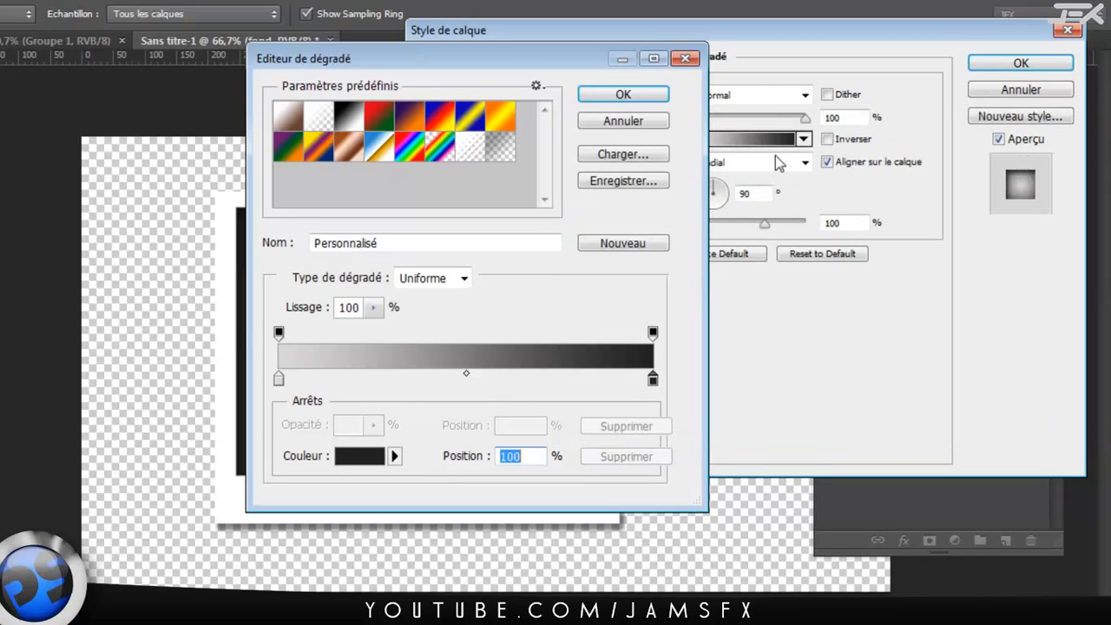
{"action": "left_click", "coordinate": [662, 96]}
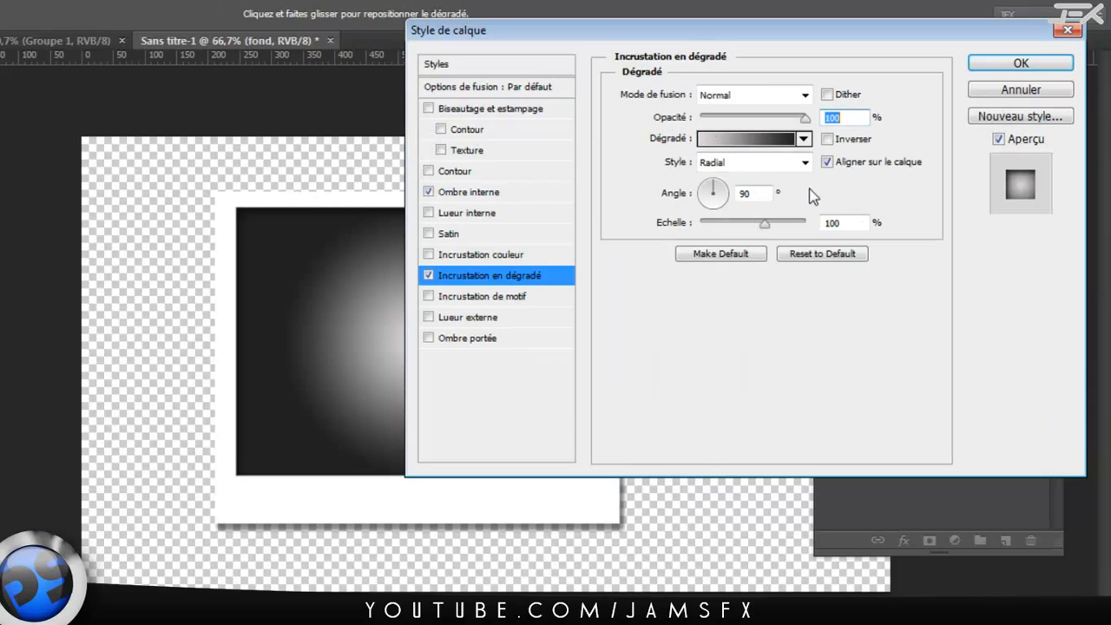
Set the gradient overlay's scale to 150% and apply the layer style to the fond layer.
{"action": "left_click_drag", "start_coordinate": [764, 223], "coordinate": [825, 232]}
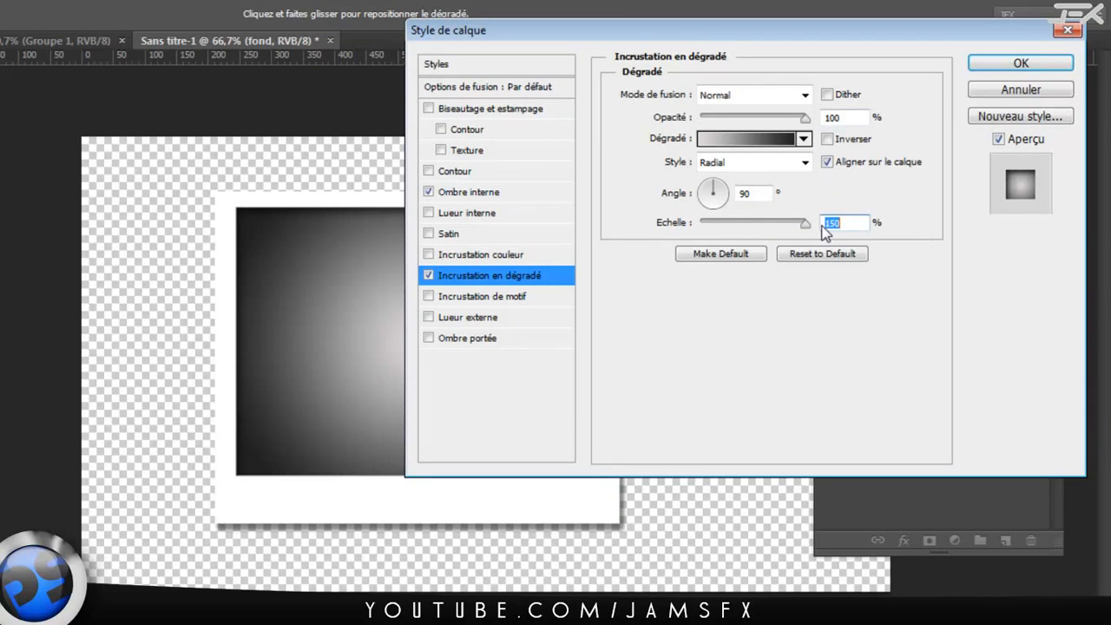
{"action": "left_click_drag", "start_coordinate": [845, 34], "coordinate": [909, 14]}
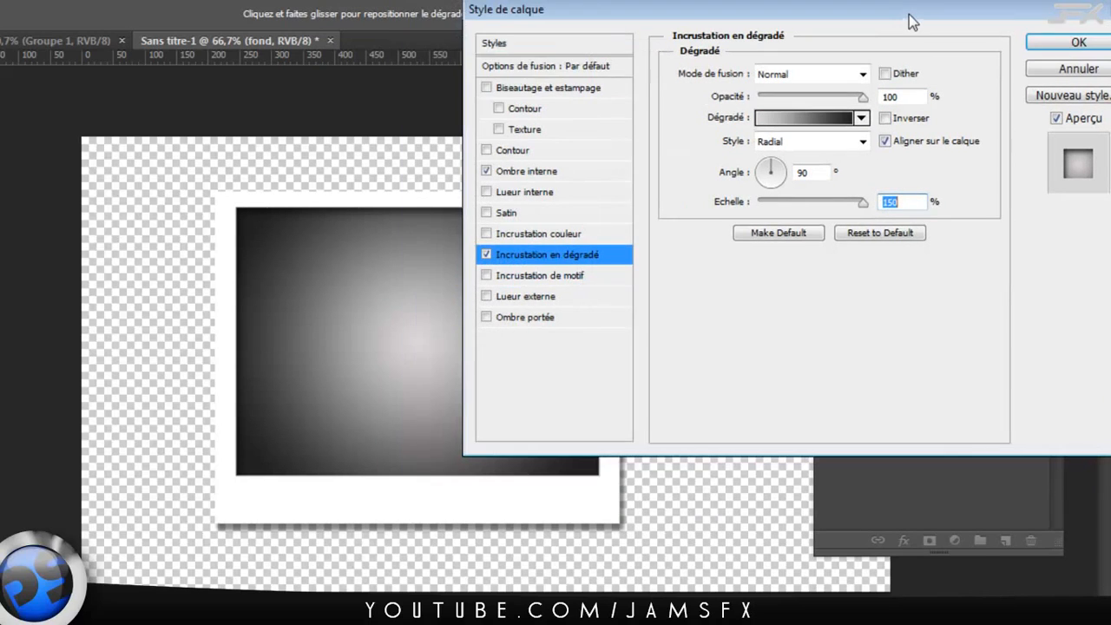
{"action": "left_click", "coordinate": [1078, 42]}
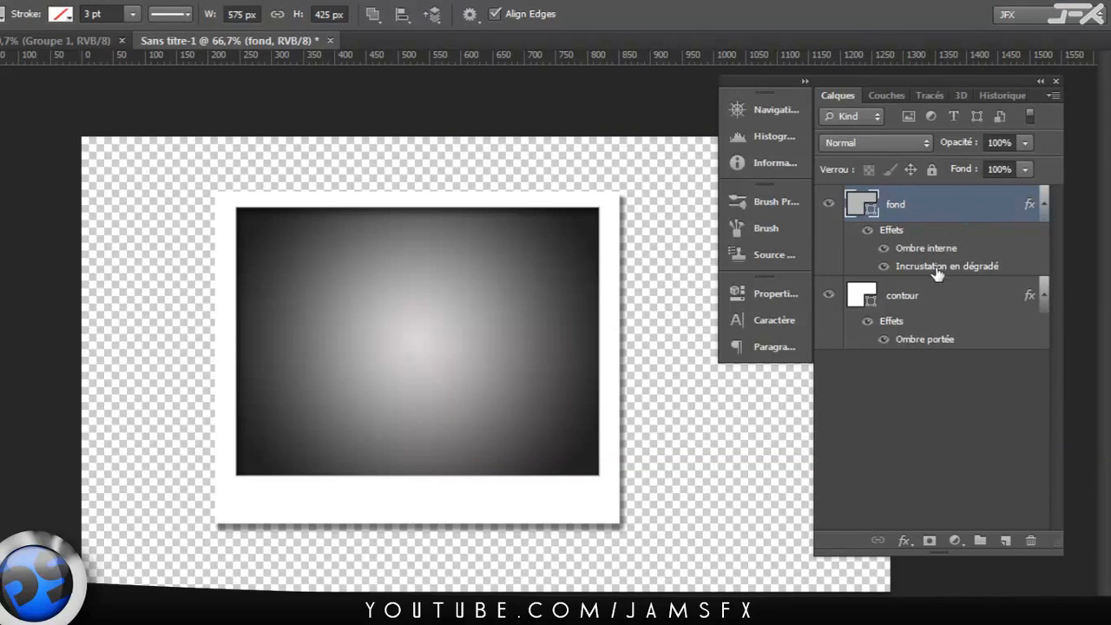
Group the fond and contour layers together.
{"action": "left_click", "coordinate": [922, 300], "text": "shift"}
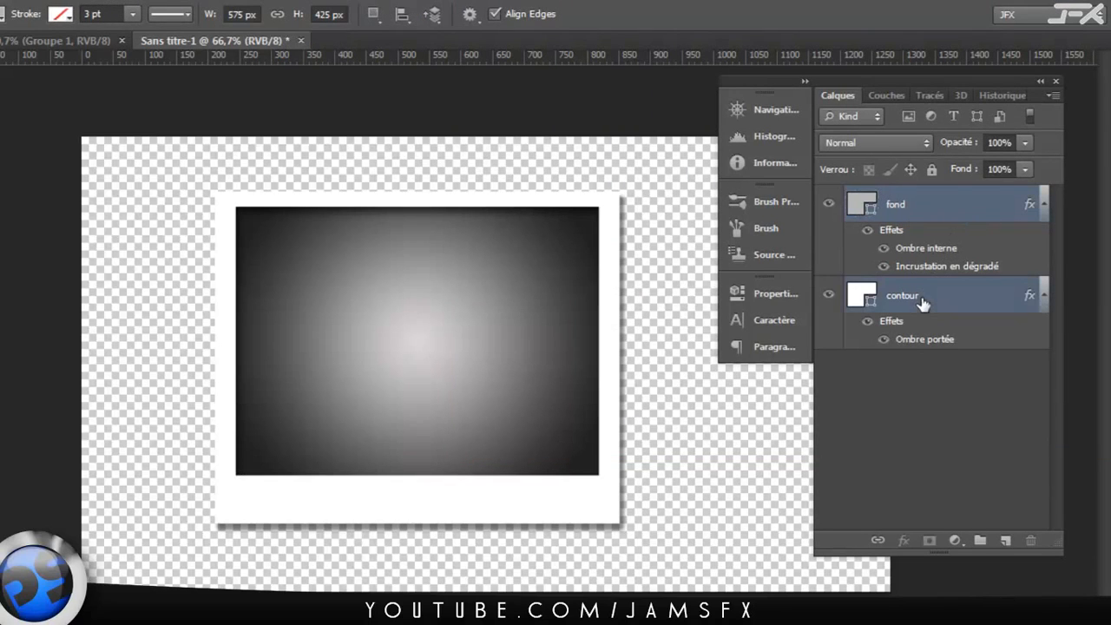
{"action": "left_click", "coordinate": [922, 210]}
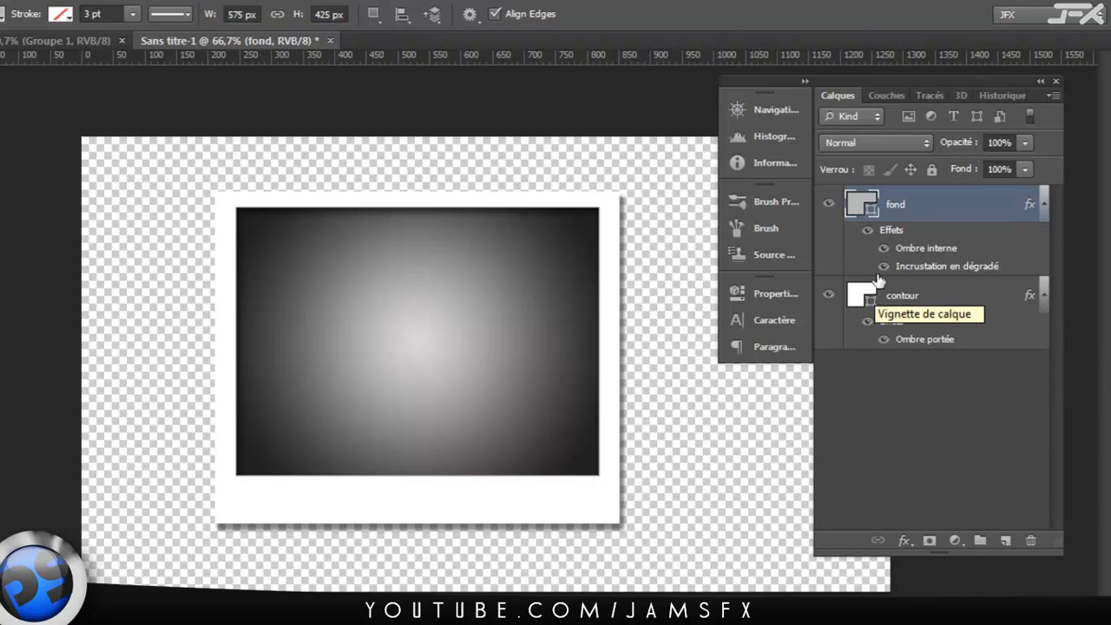
{"action": "left_click", "coordinate": [897, 299], "text": "shift"}
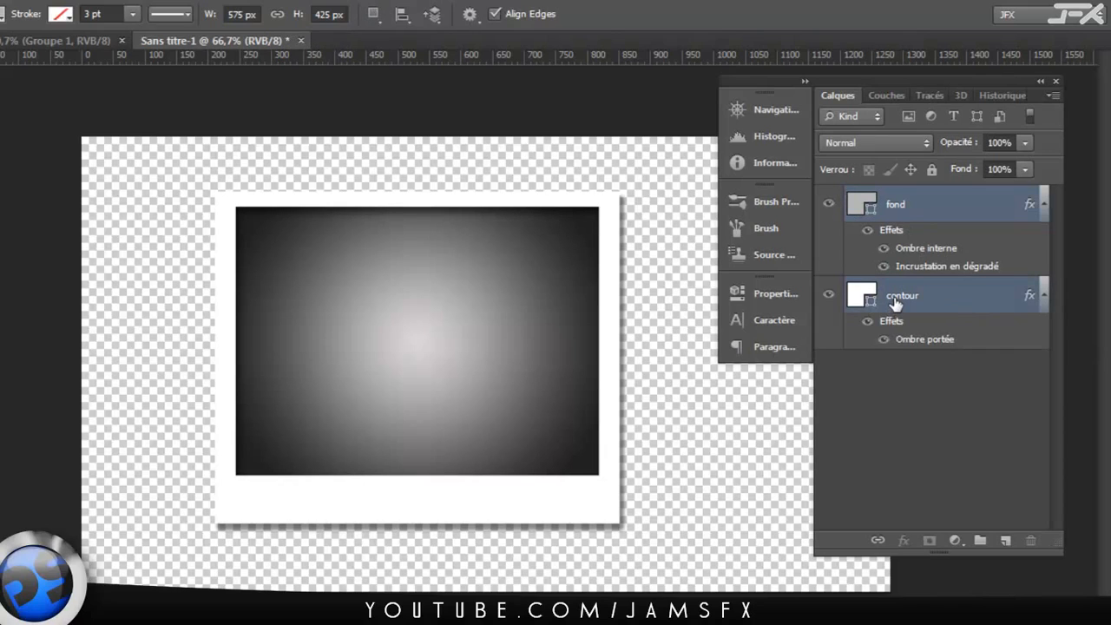
{"action": "key", "text": "ctrl+g"}
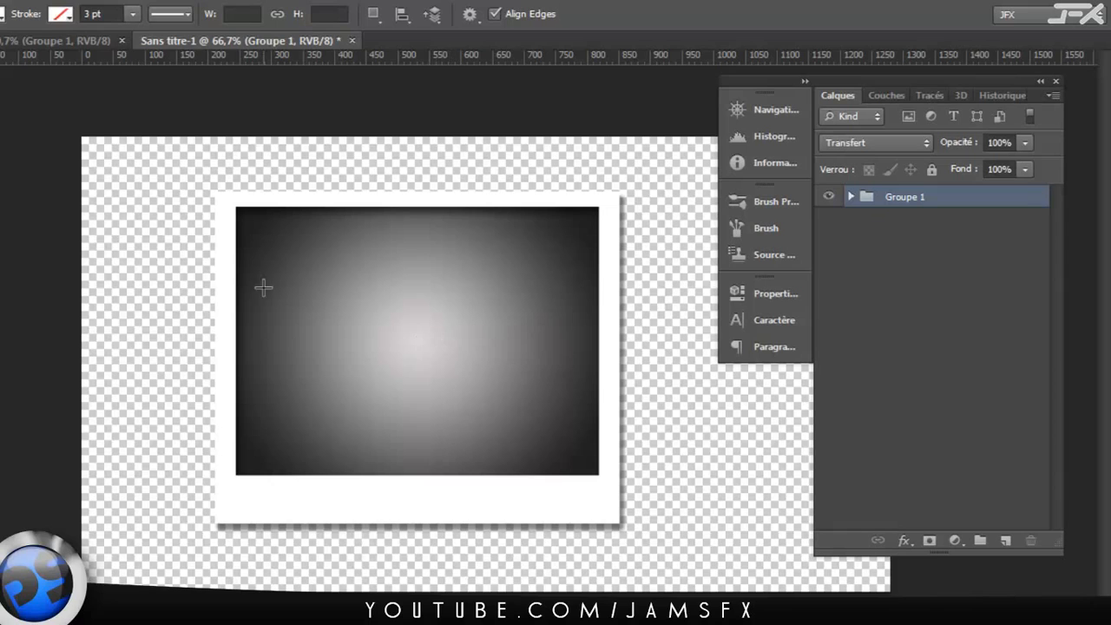
Save the document in the Images library as "TUTS -pola.psd" in Photoshop format, with compatibility maximised.
{"action": "key", "text": "ctrl+shift+s"}
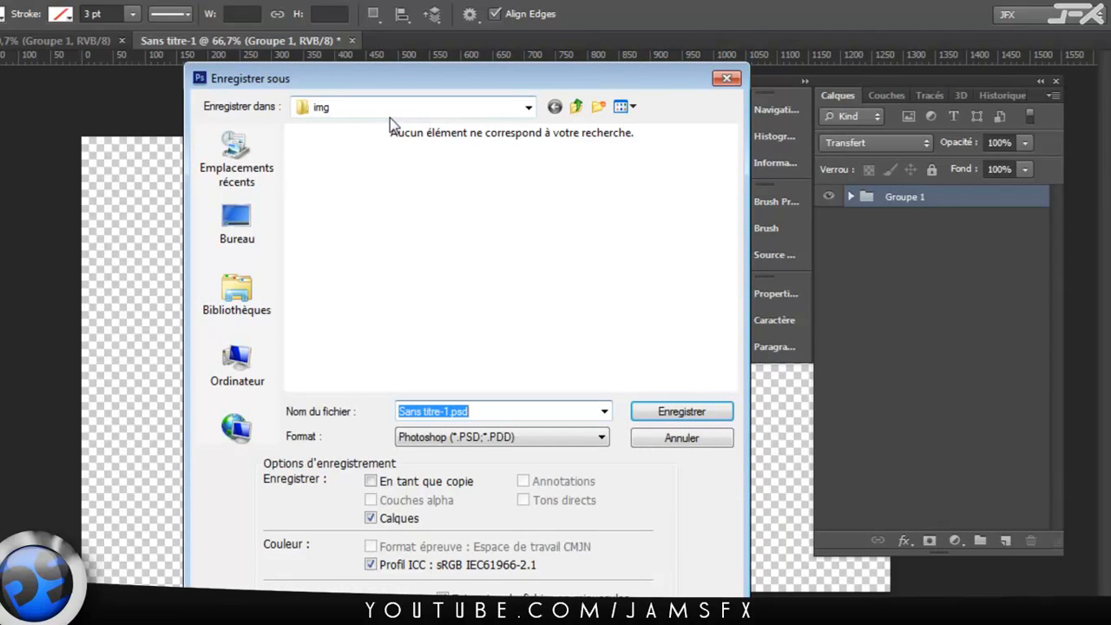
{"action": "left_click", "coordinate": [243, 299]}
{"action": "double_click", "coordinate": [543, 157]}
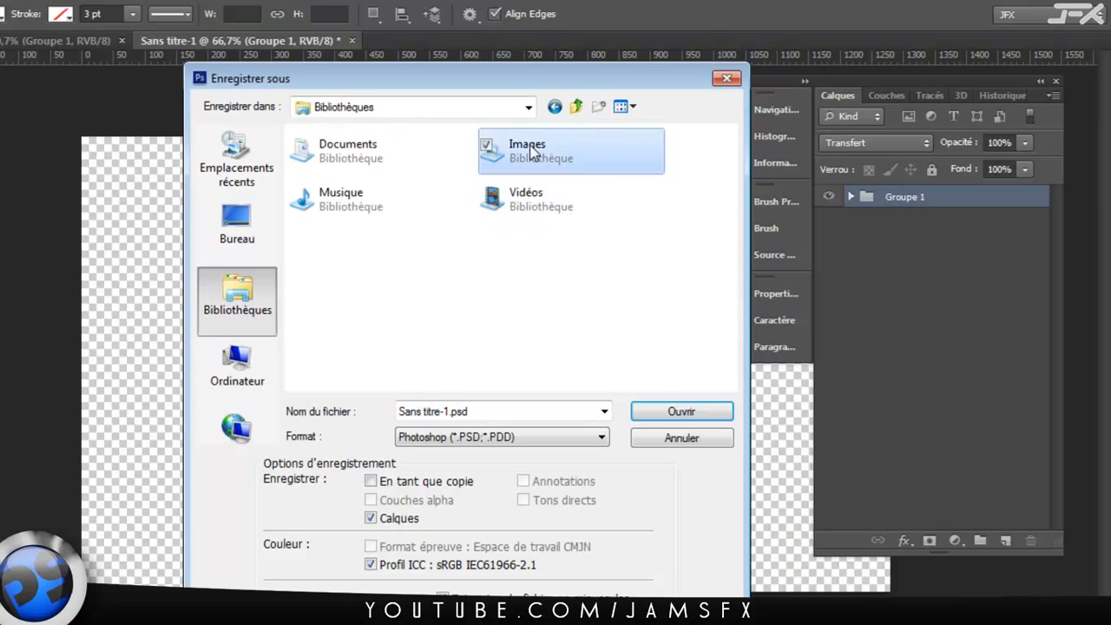
{"action": "left_click", "coordinate": [450, 413]}
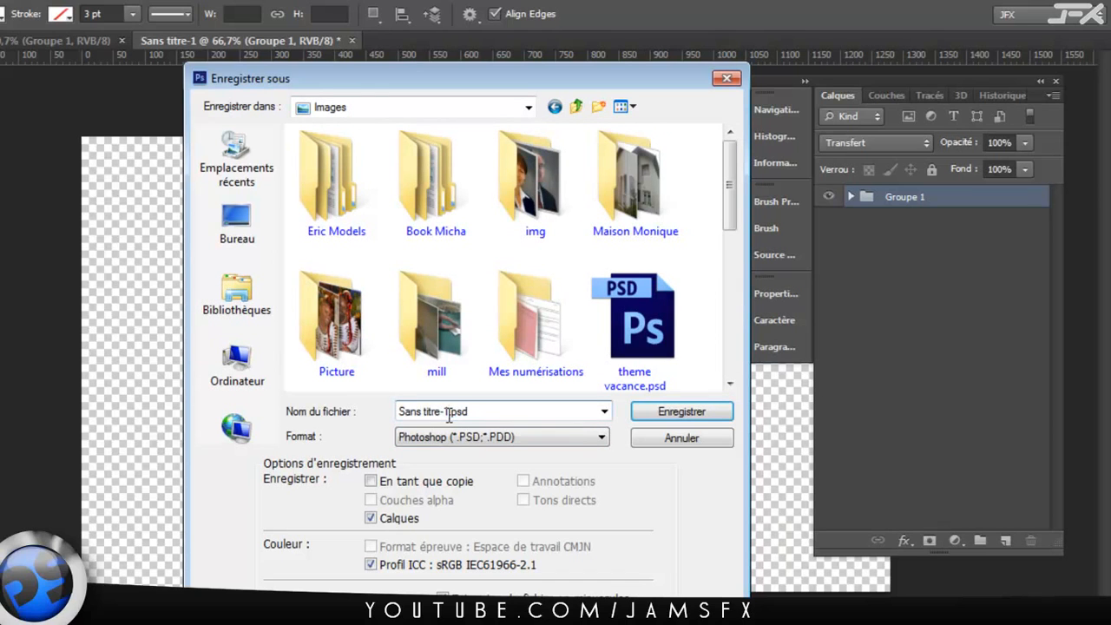
{"action": "left_click_drag", "start_coordinate": [450, 414], "coordinate": [291, 426]}
{"action": "type", "text": "POLA"}
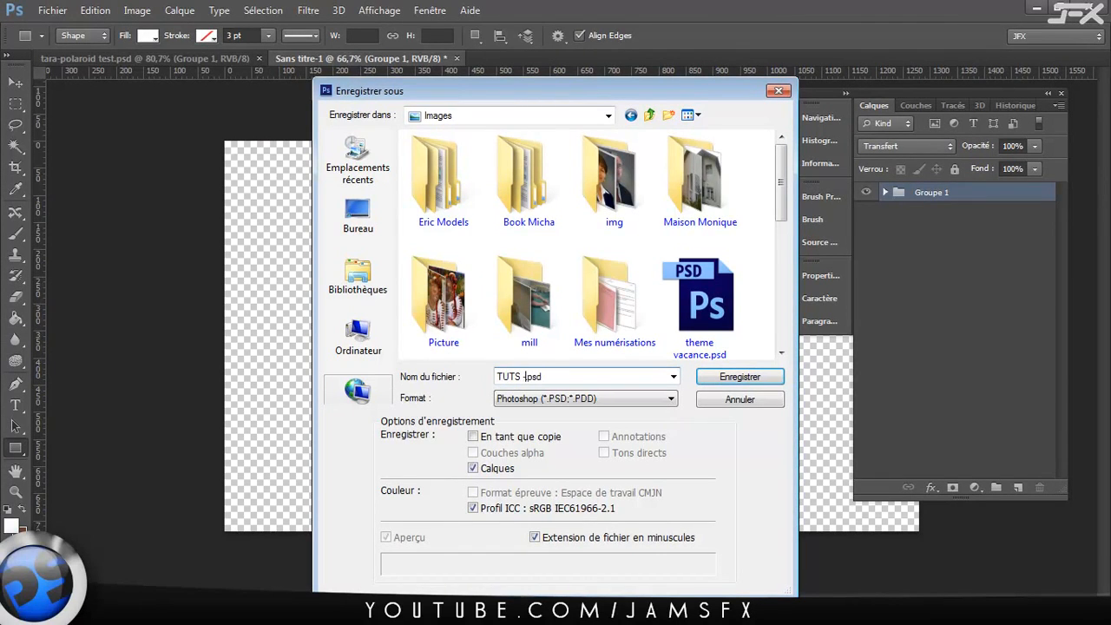
{"action": "key", "text": "Return"}
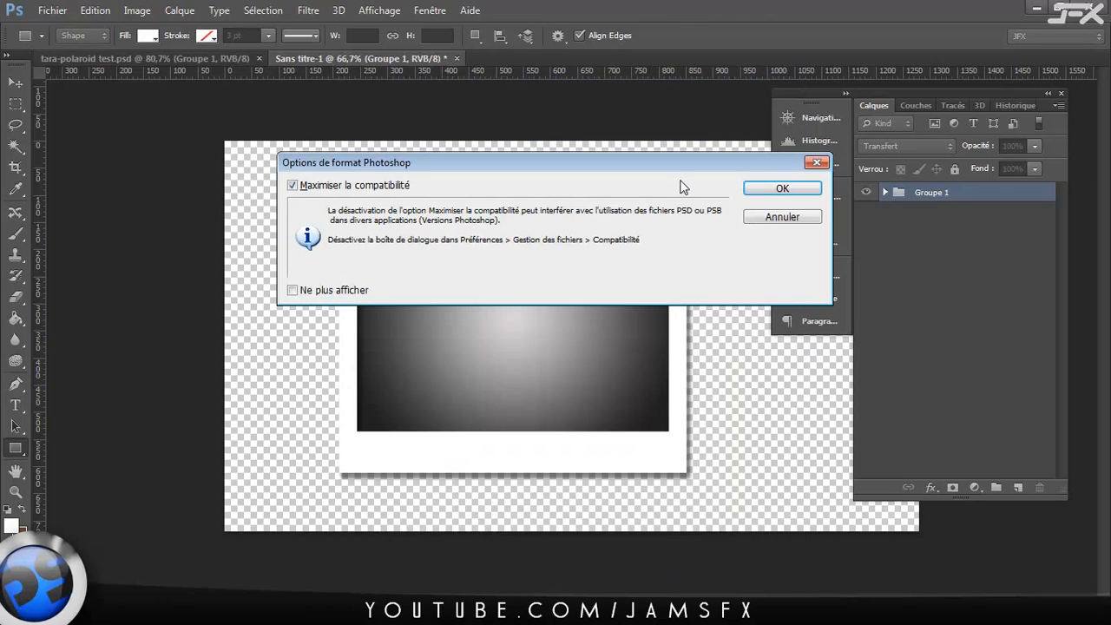
{"action": "left_click", "coordinate": [769, 192]}
{"action": "left_click", "coordinate": [732, 205]}
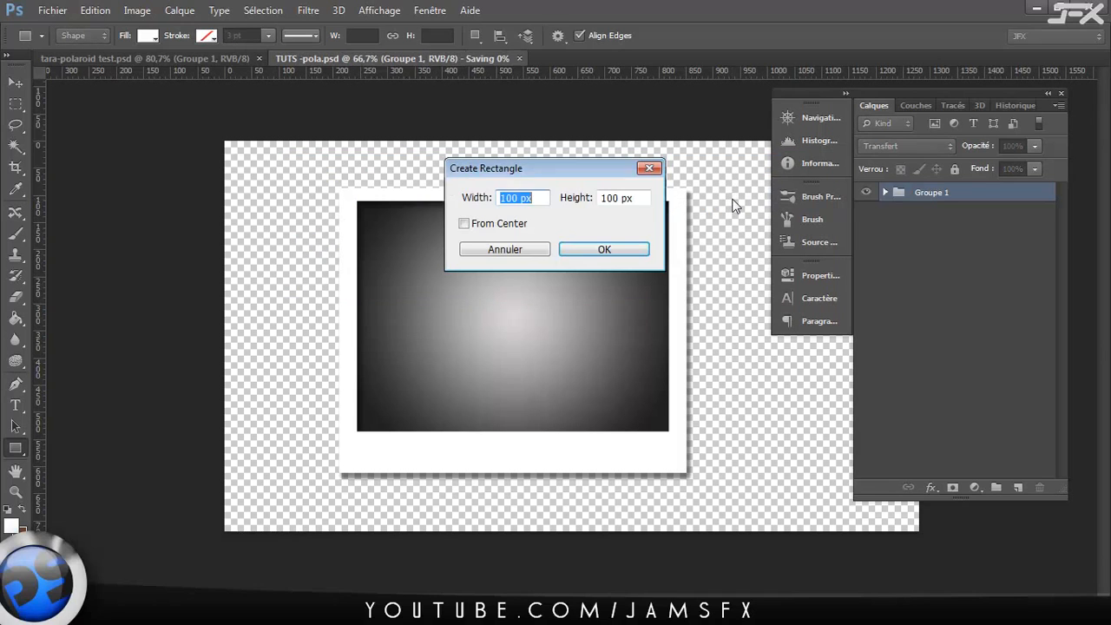